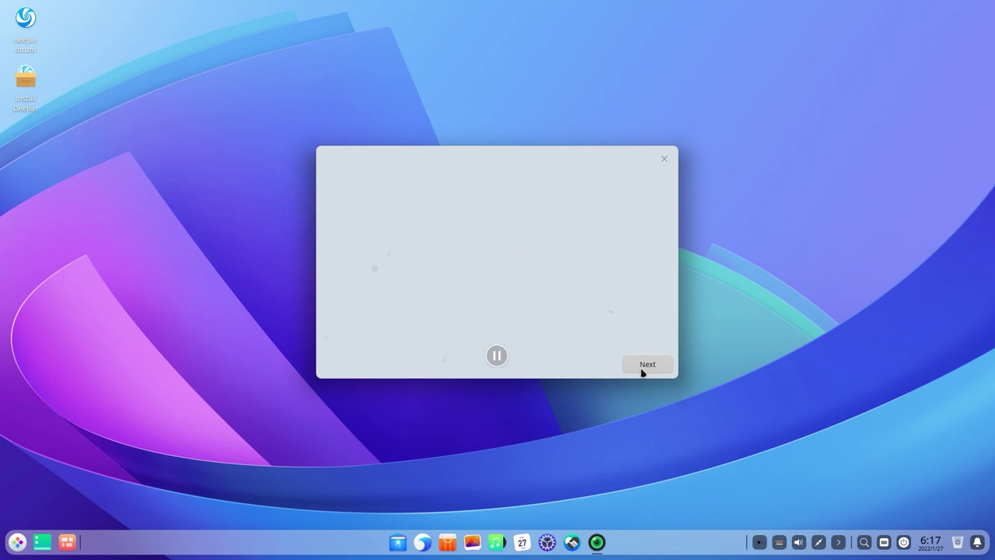
- Continue past the welcome introduction, preview Efficient Mode, and continue with Fashion Mode as the desktop mode
left_click(644, 365)
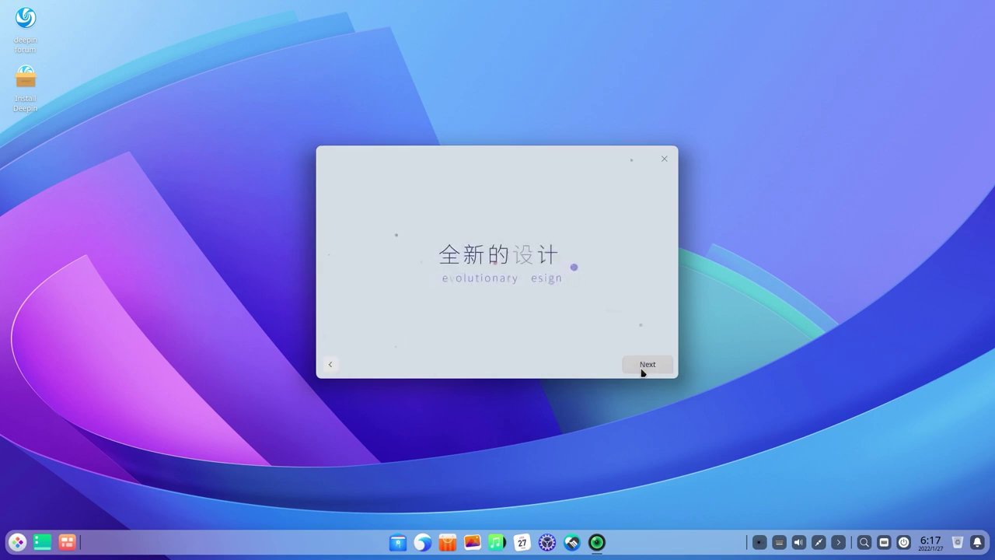
left_click(585, 299)
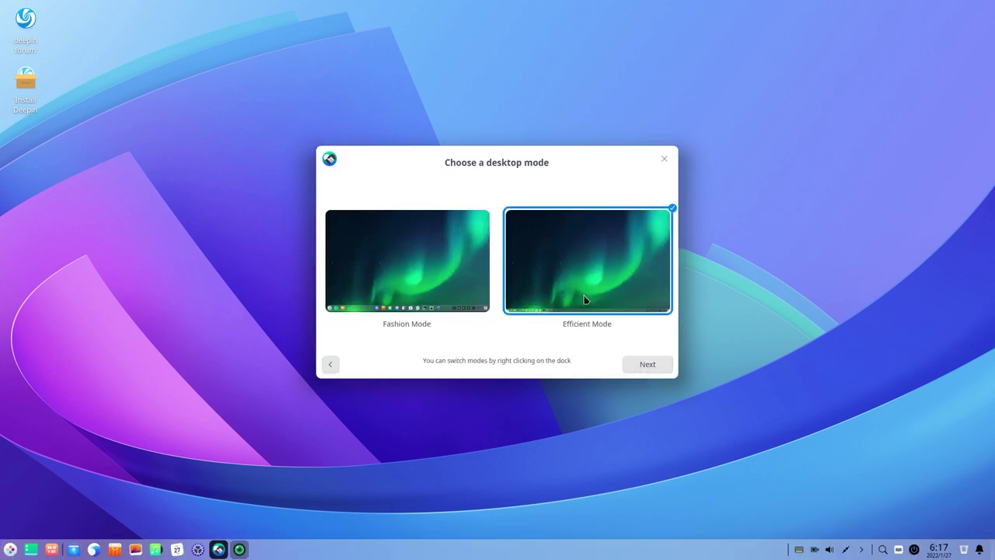
left_click(387, 287)
left_click(662, 364)
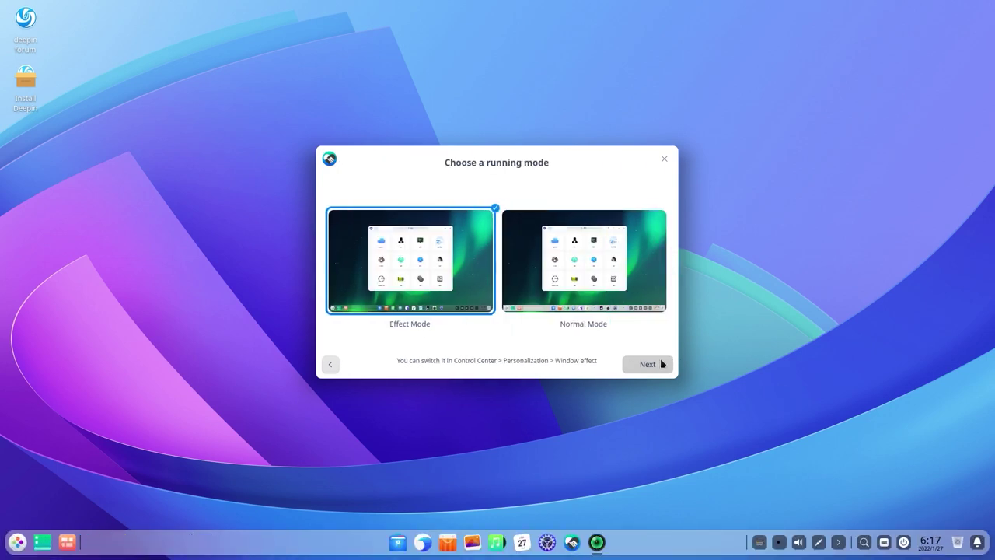
- Preview Normal Mode as the running mode, switch back to Effect Mode, and continue to the icon themes
left_click(620, 303)
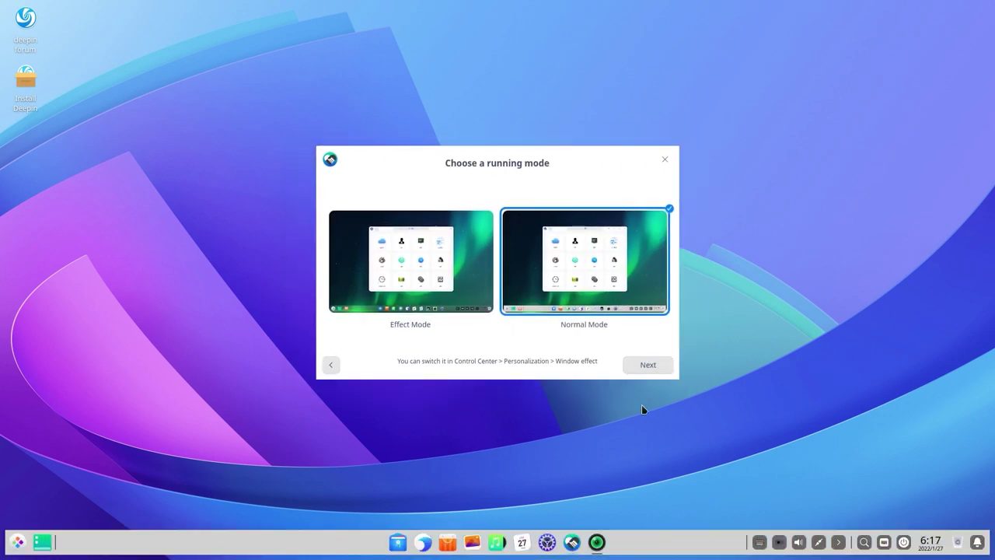
left_click(402, 276)
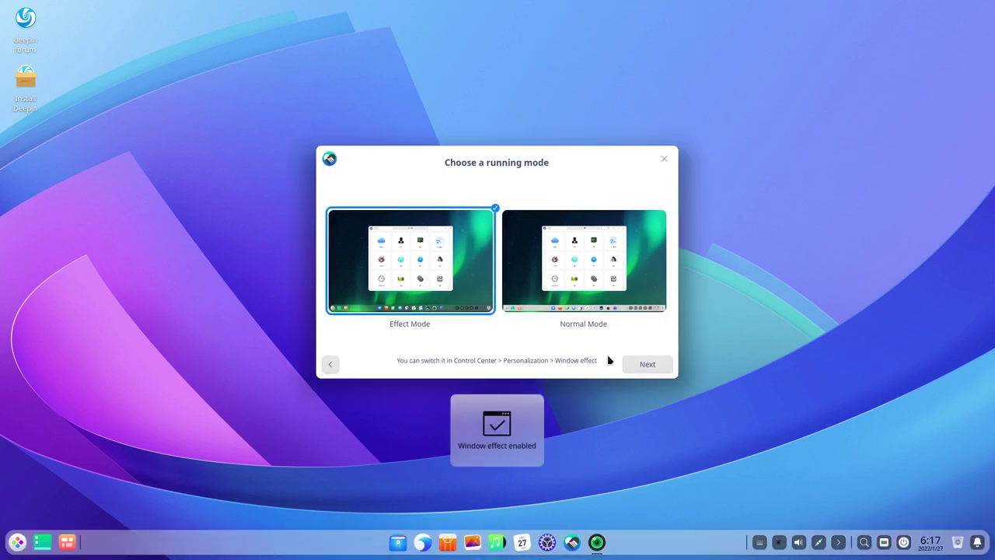
left_click(628, 363)
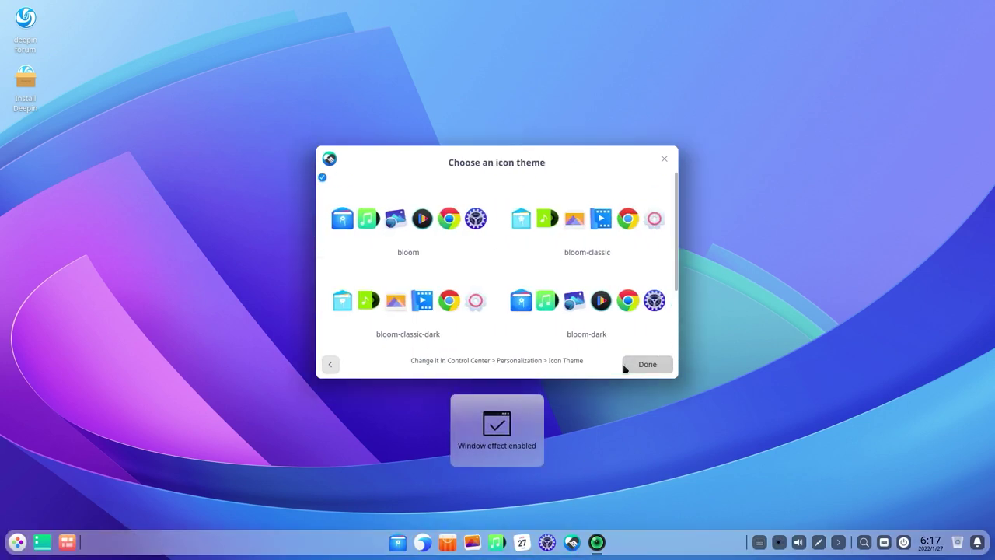
- Preview the bloom-classic and bloom-dark icon themes, choose bloom, and finish the welcome setup
left_click(583, 236)
left_click(588, 333)
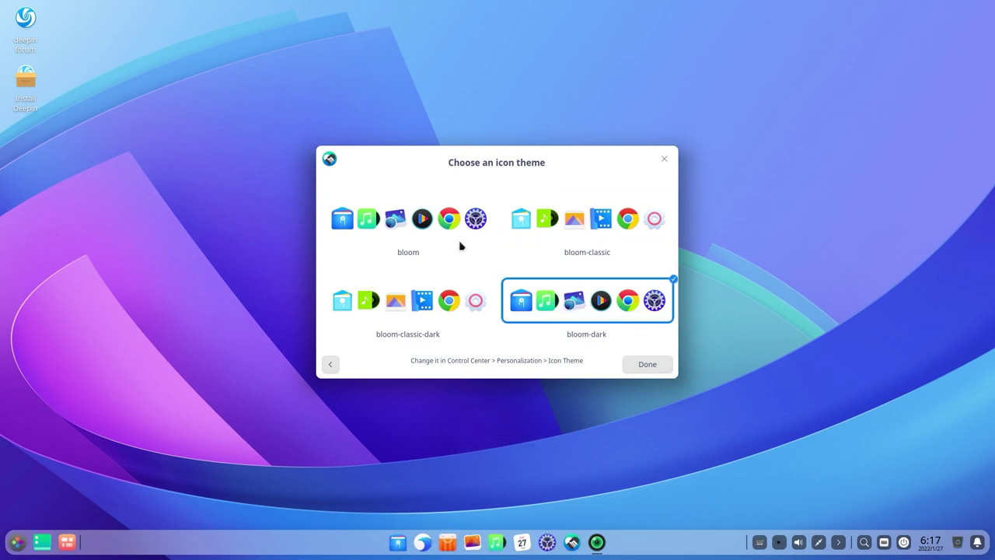
left_click(430, 224)
left_click(647, 362)
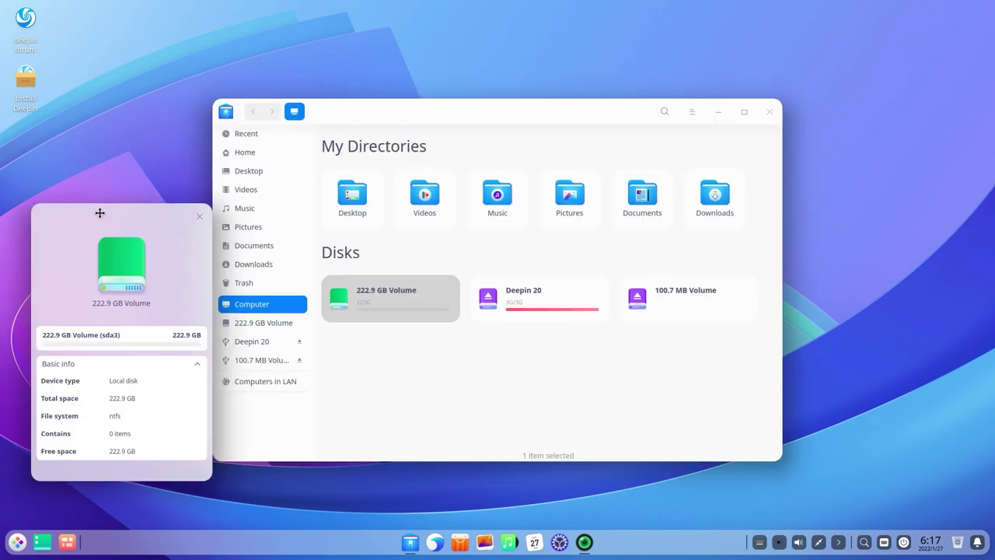
- Reposition the 222.9 GB Volume properties window and the file manager so they sit side by side
left_click_drag(101, 213, 203, 183)
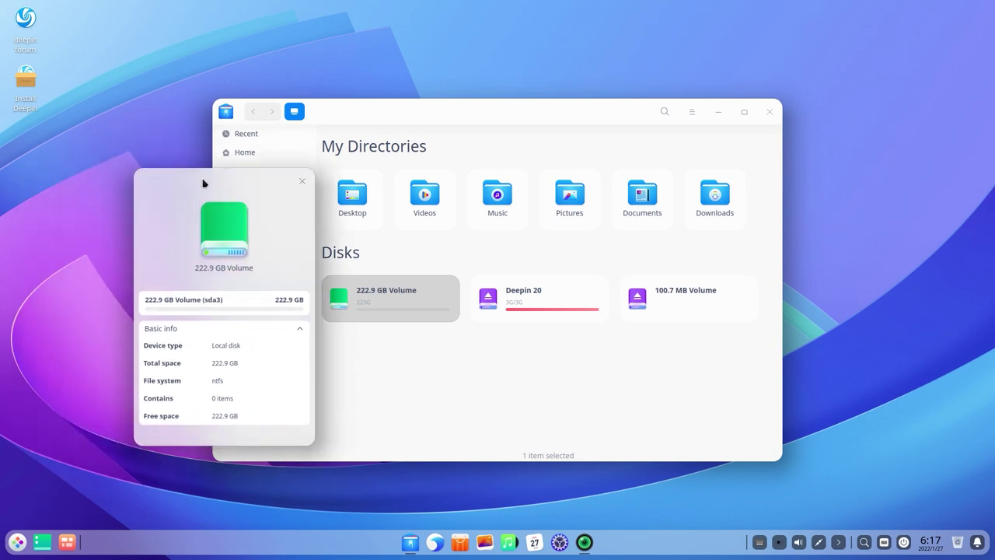
left_click(470, 437)
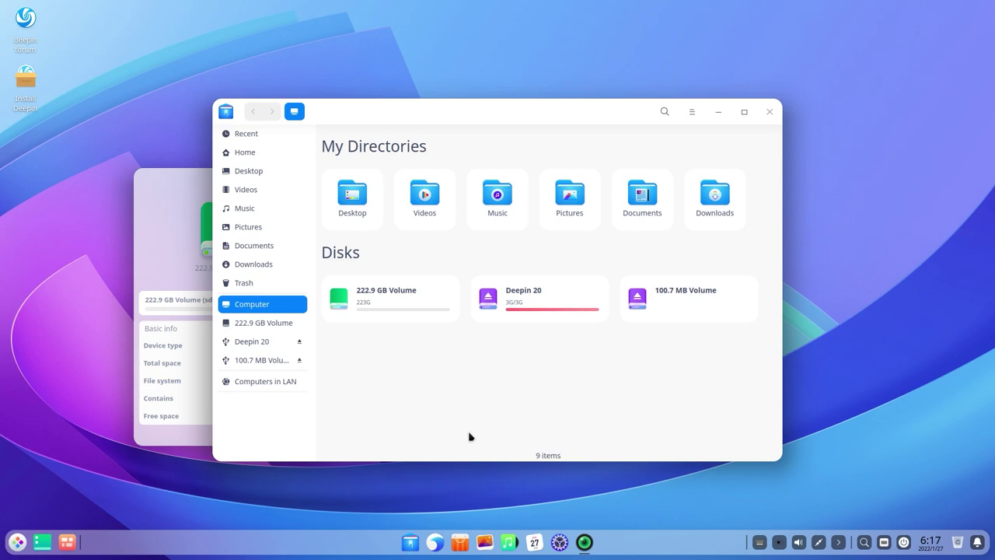
left_click_drag(393, 128, 513, 127)
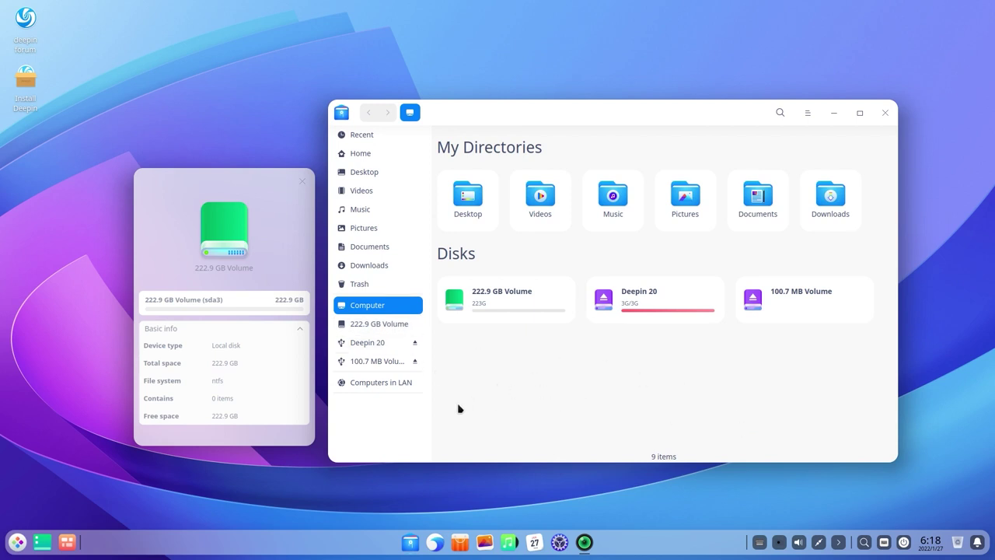
left_click_drag(218, 208, 215, 173)
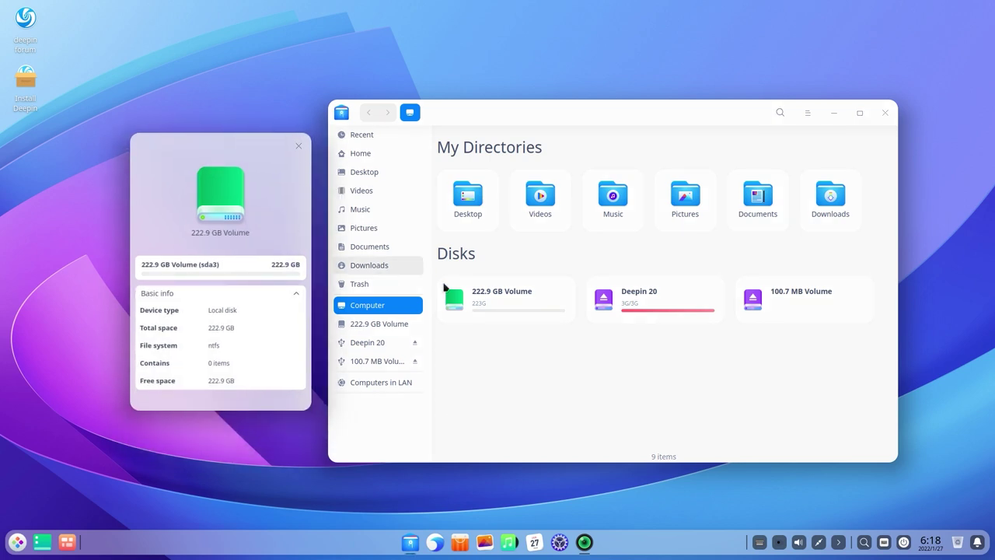
- View the Desktop folder's properties, move that window beside the file manager, and close it
right_click(459, 217)
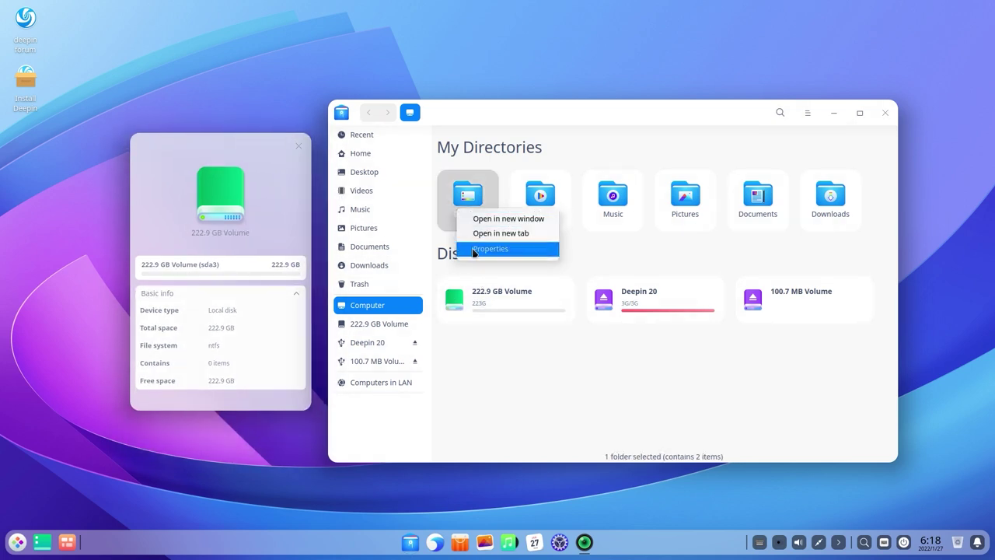
left_click(471, 252)
left_click_drag(462, 149, 259, 185)
left_click(372, 182)
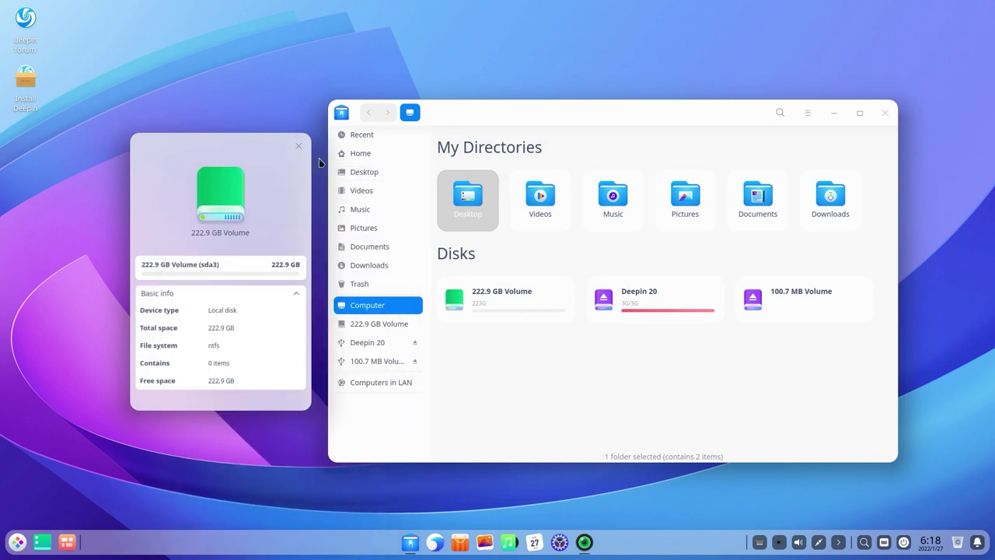
- Close the 222.9 GB Volume properties window, move the file manager toward the screen's centre, and deselect the Desktop folder
left_click(298, 146)
left_click_drag(502, 111, 342, 95)
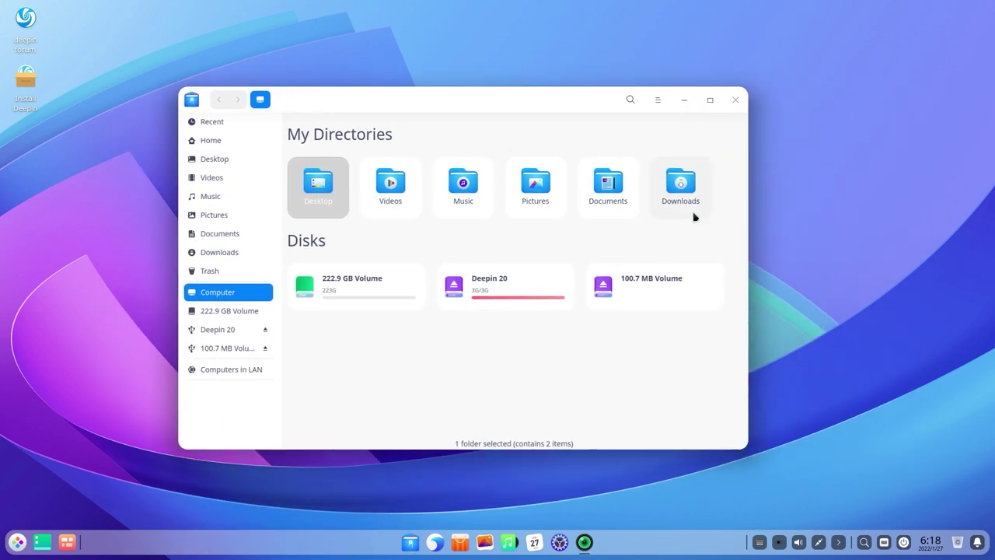
left_click(616, 382)
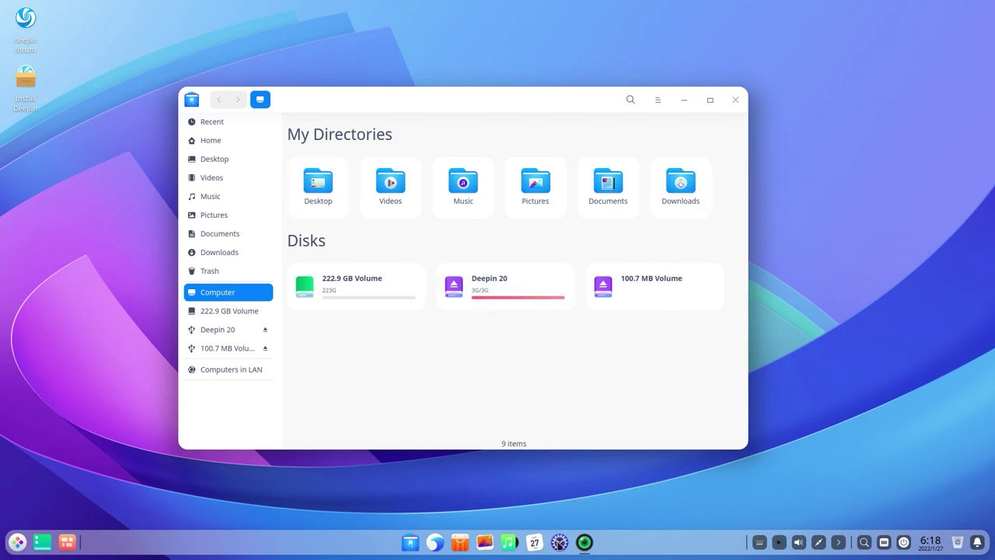
- Open the Control Center, look over its Accounts page, and go to the Personalization settings
left_click(560, 542)
scroll(476, 314, "down", 2)
scroll(475, 314, "up", 2)
left_click(346, 224)
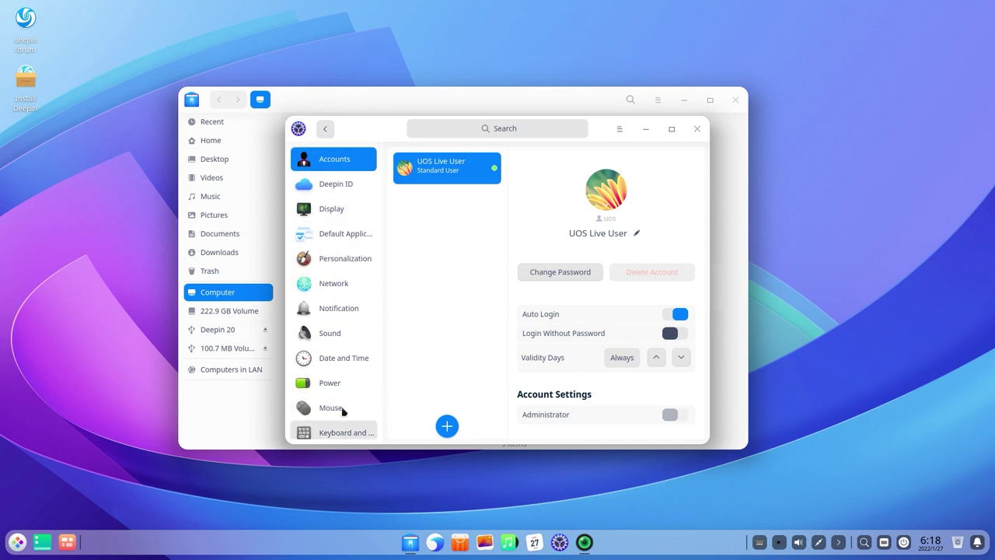
left_click(332, 264)
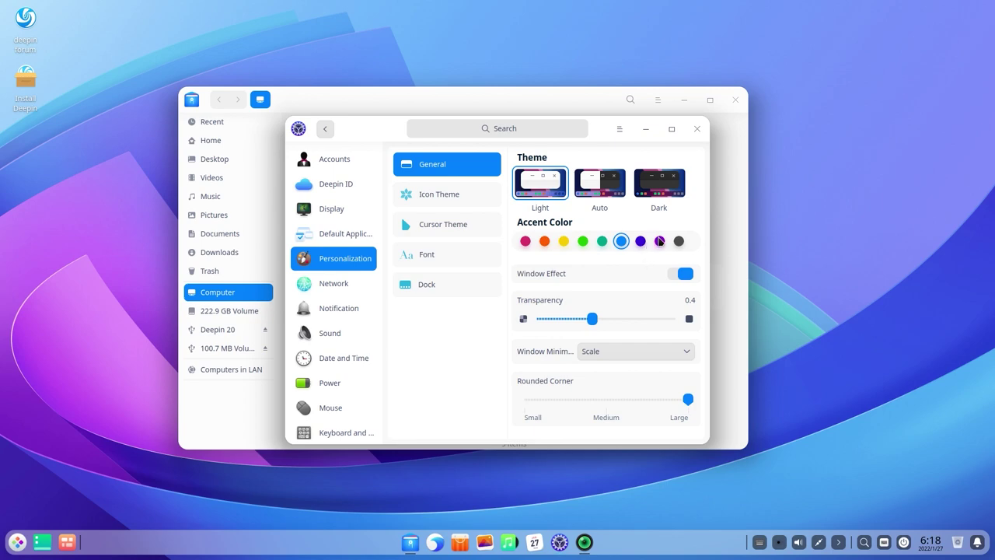
- Set the accent color to purple and the transparency to 0.13
left_click(659, 241)
left_click_drag(604, 146, 643, 143)
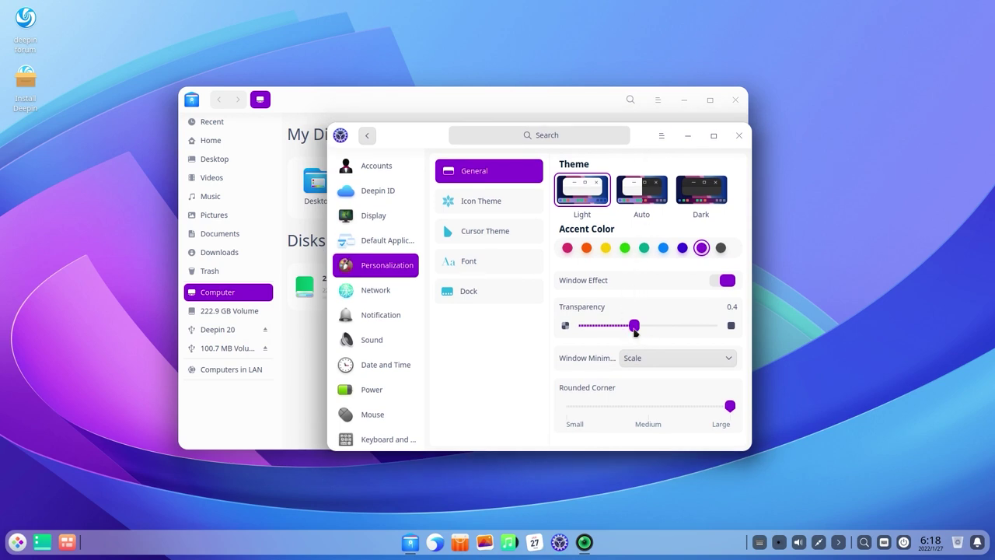
left_click_drag(634, 330, 596, 326)
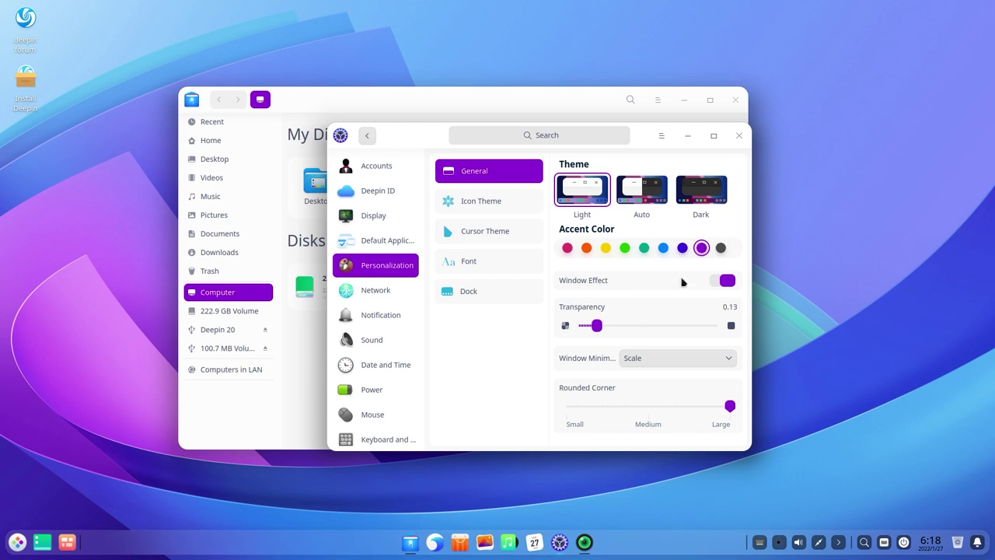
- Try the desktop with the window effect off while moving the settings window, and turn the effect back on
left_click(725, 280)
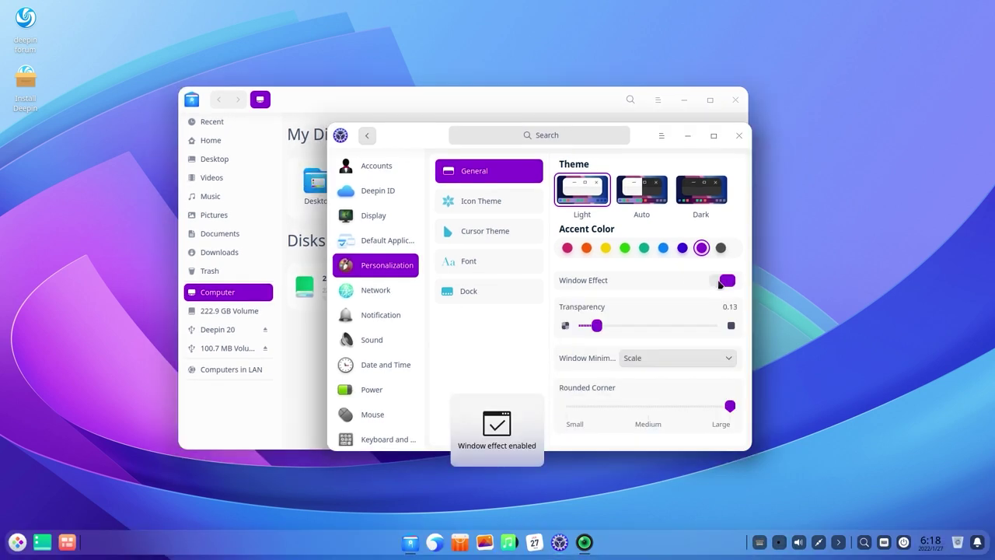
left_click(719, 281)
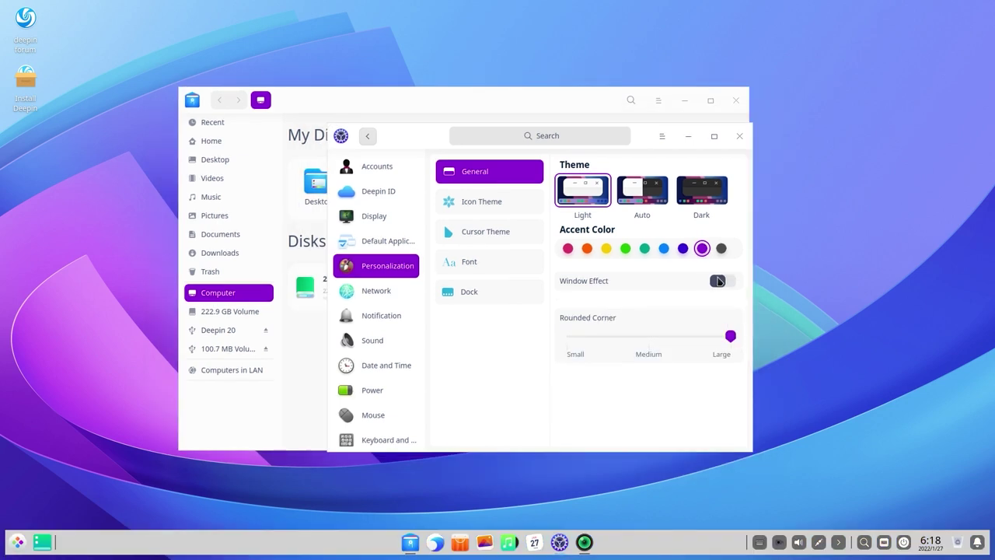
left_click_drag(406, 130, 453, 156)
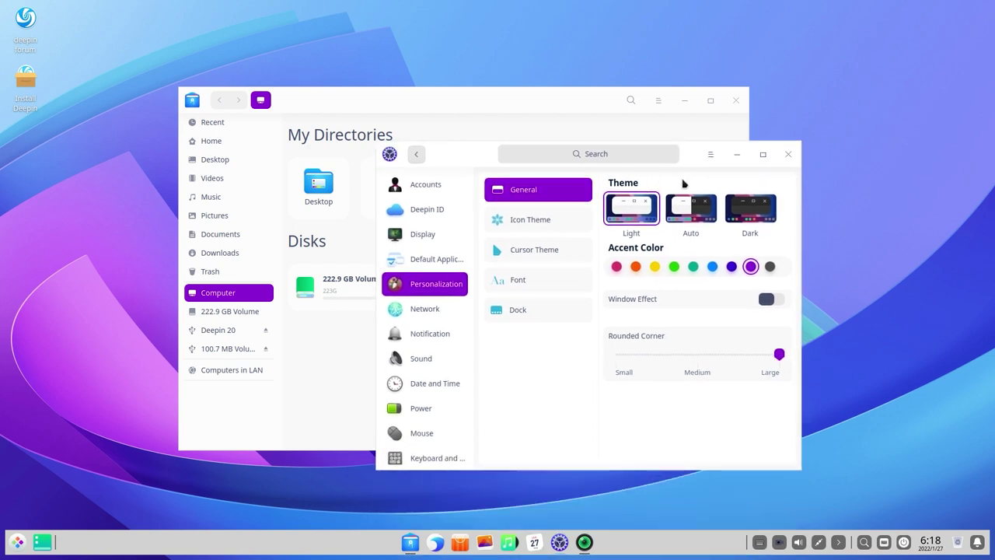
left_click(769, 303)
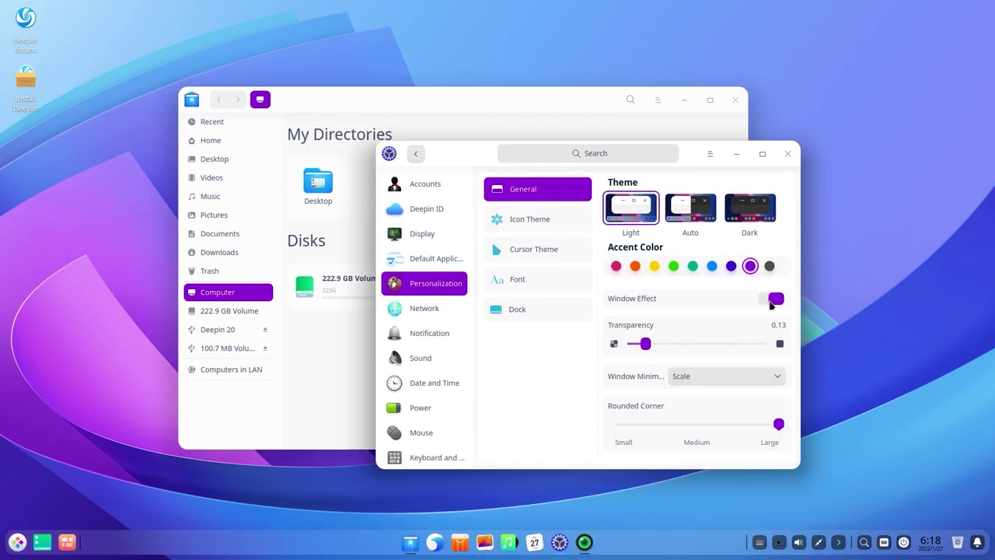
- Set the window minimize effect to Magic Lamp and test it by minimizing and restoring the settings window
left_click(520, 307)
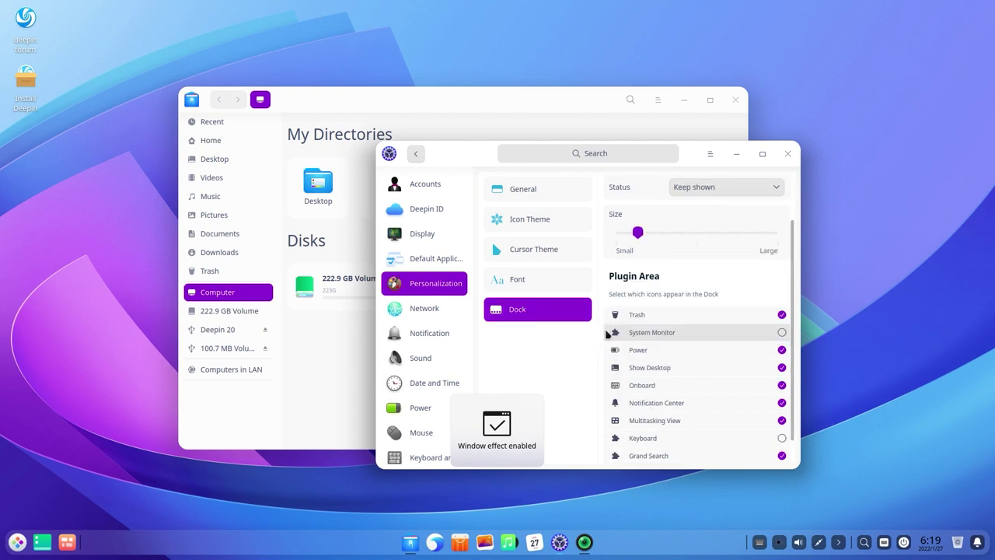
left_click(517, 189)
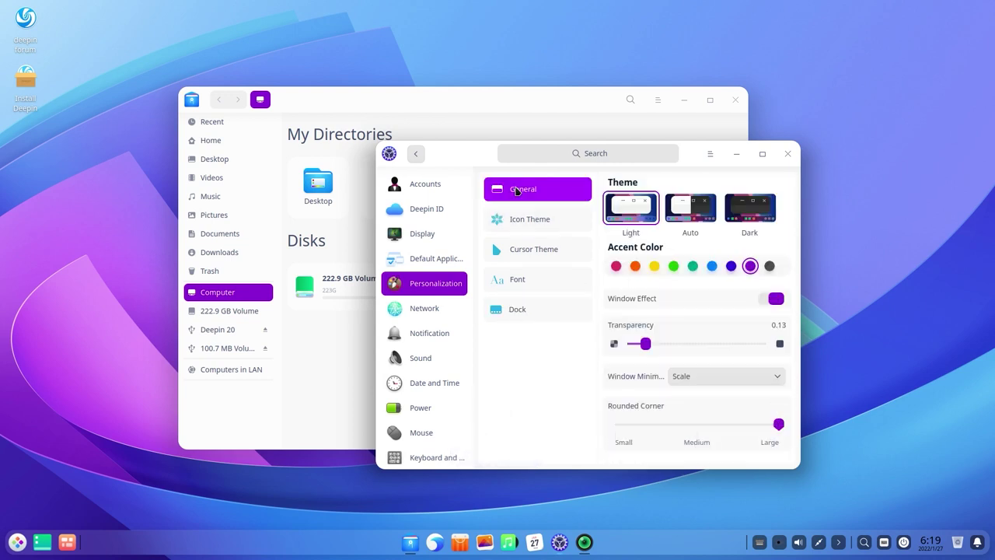
left_click(673, 378)
left_click(686, 393)
left_click(736, 154)
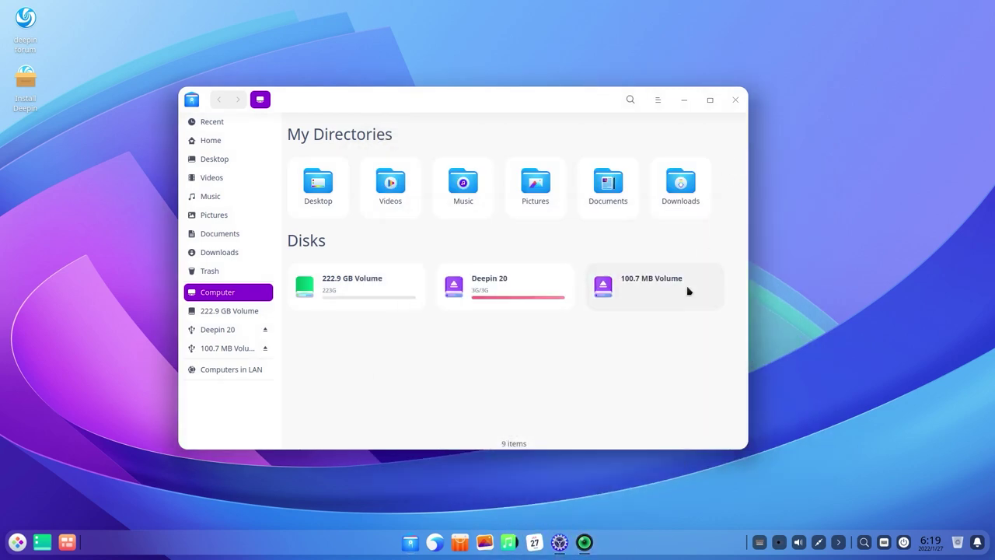
left_click(561, 544)
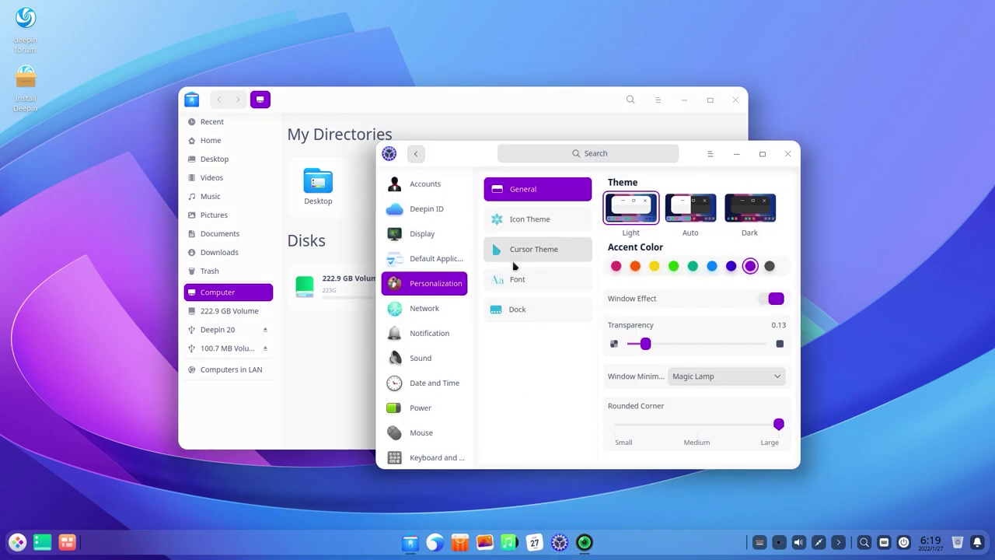
- Look through the Icon Theme, Cursor Theme, Font and Dock personalization pages, including the dock's plugin list
left_click(524, 224)
left_click(524, 249)
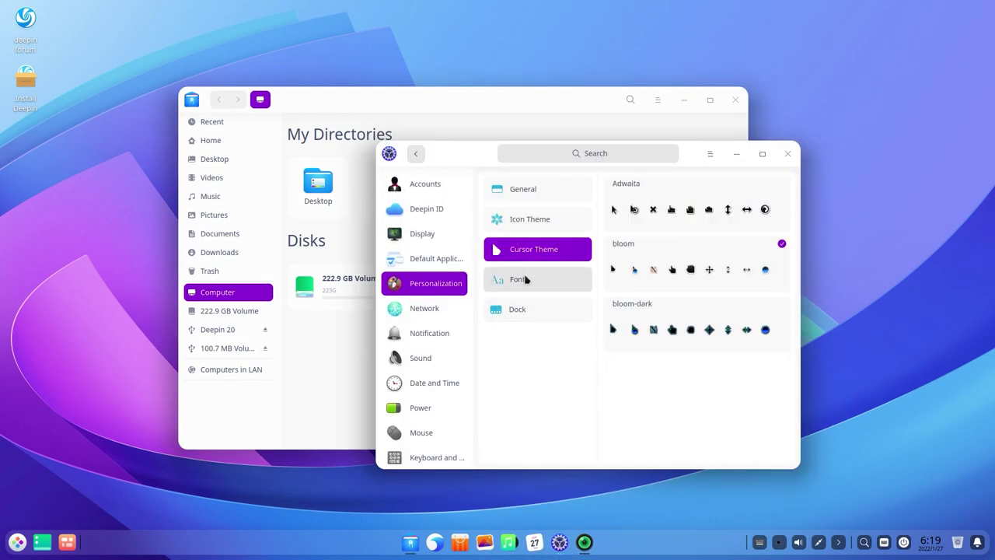
left_click(524, 278)
left_click(525, 311)
scroll(696, 333, "down", 3)
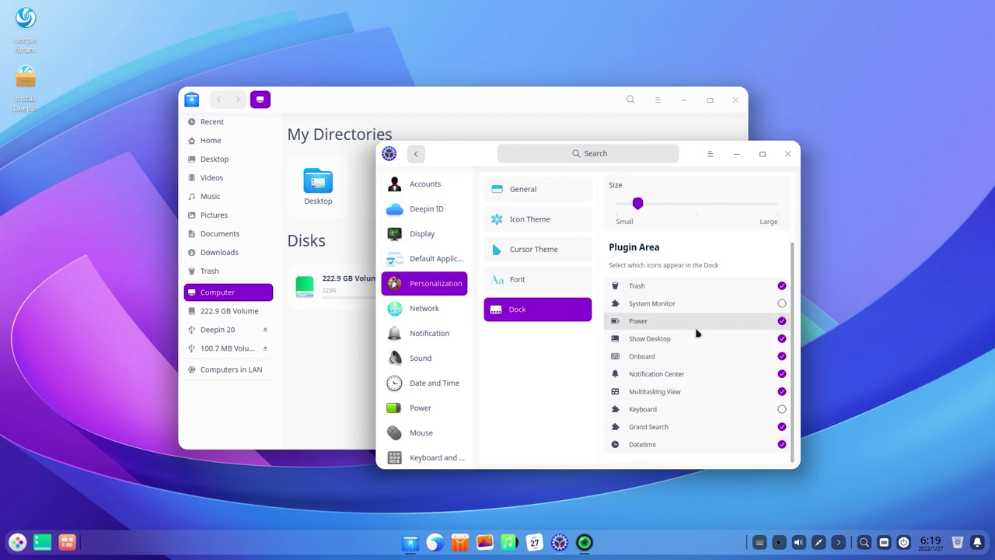
scroll(696, 333, "up", 3)
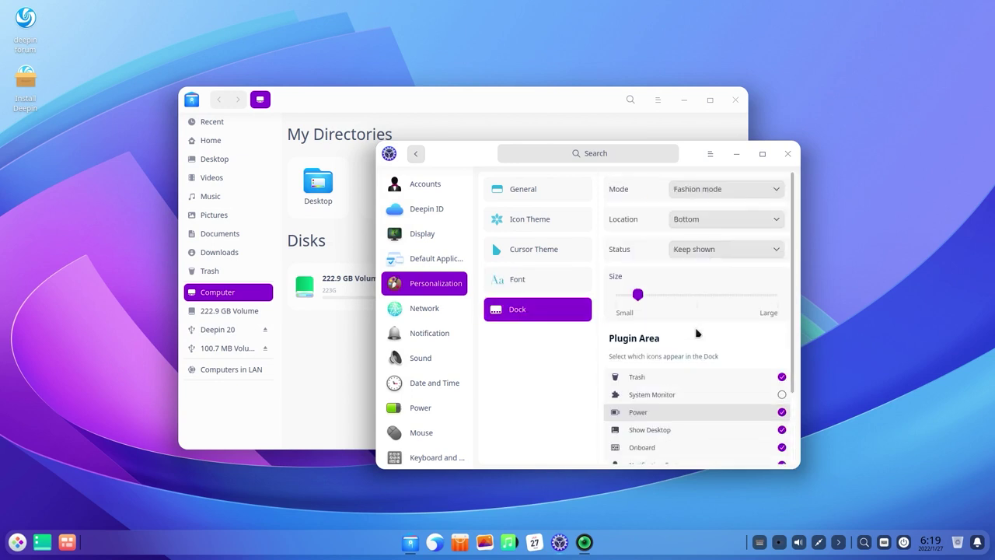
- Open the Power settings, select the Power Saver plan, and move the settings window over the file manager
scroll(404, 334, "down", 2)
left_click(404, 332)
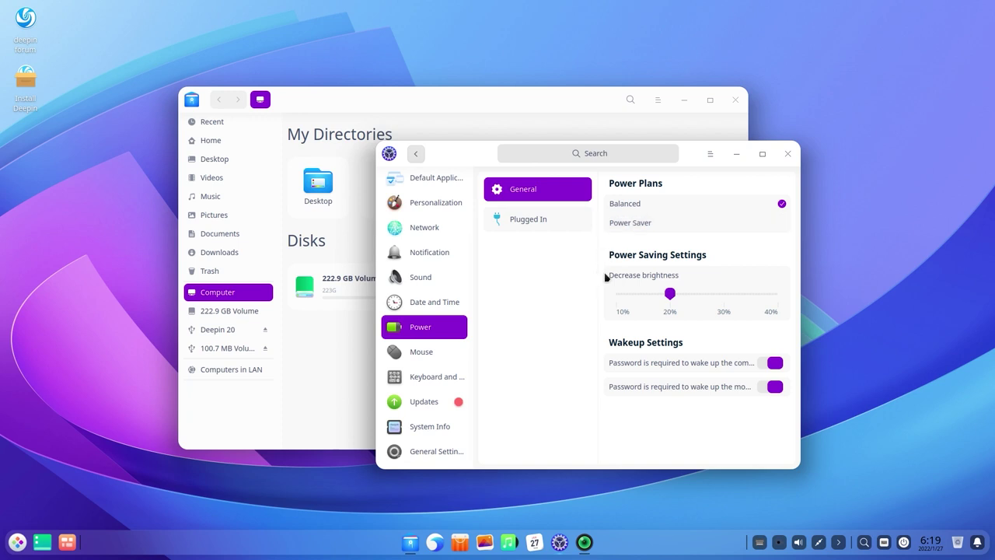
left_click(657, 231)
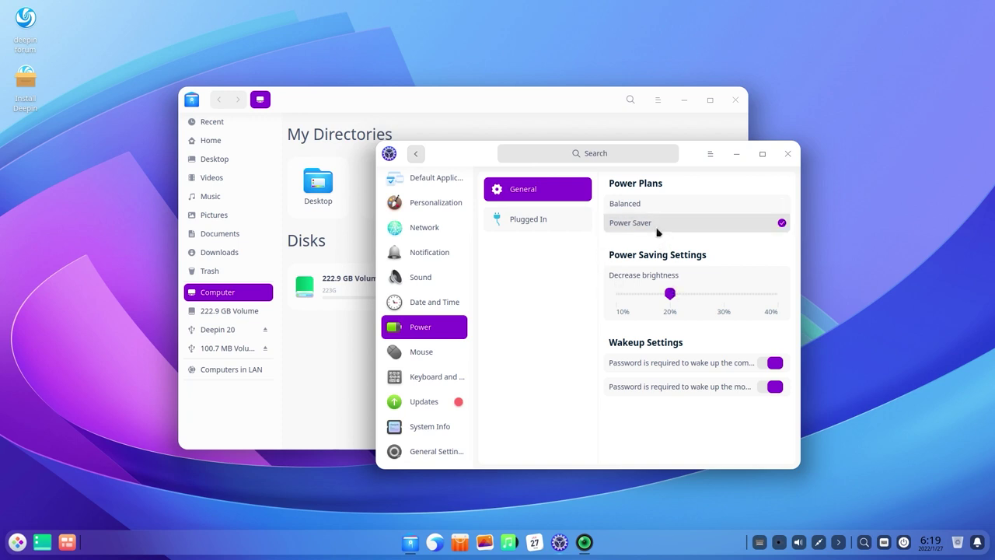
left_click_drag(477, 161, 263, 145)
- Try the Balanced plan, set the power-saving brightness decrease to 40%, and select Power Saver again
mouse_move(455, 283)
left_mouse_down()
mouse_move(400, 279)
mouse_move(561, 278)
mouse_move(456, 302)
left_mouse_up()
left_click(557, 190)
left_click_drag(459, 281, 563, 281)
left_click(517, 210)
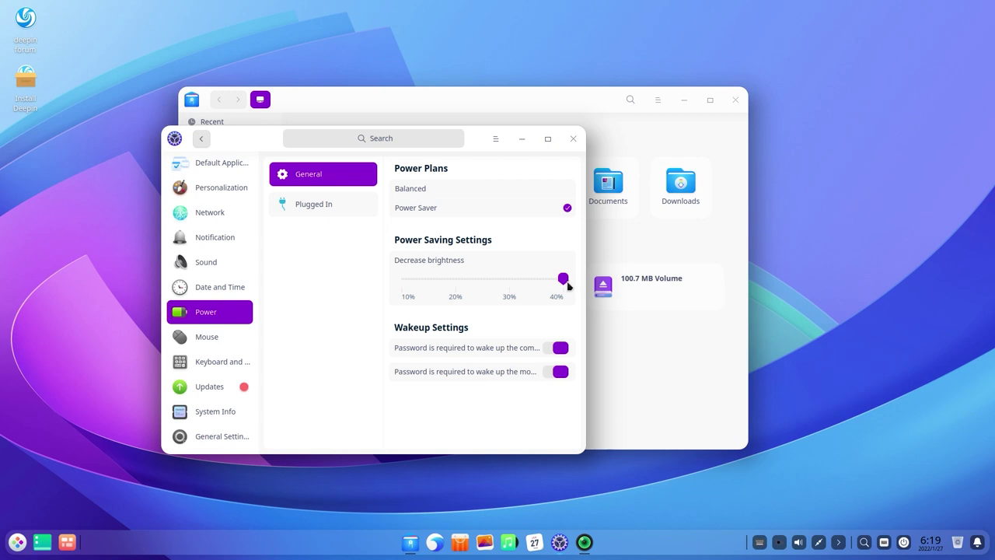
- Set the power-saving brightness decrease to 20% and select the Balanced power plan
left_click(528, 297)
left_click(445, 301)
left_click(527, 198)
mouse_move(410, 545)
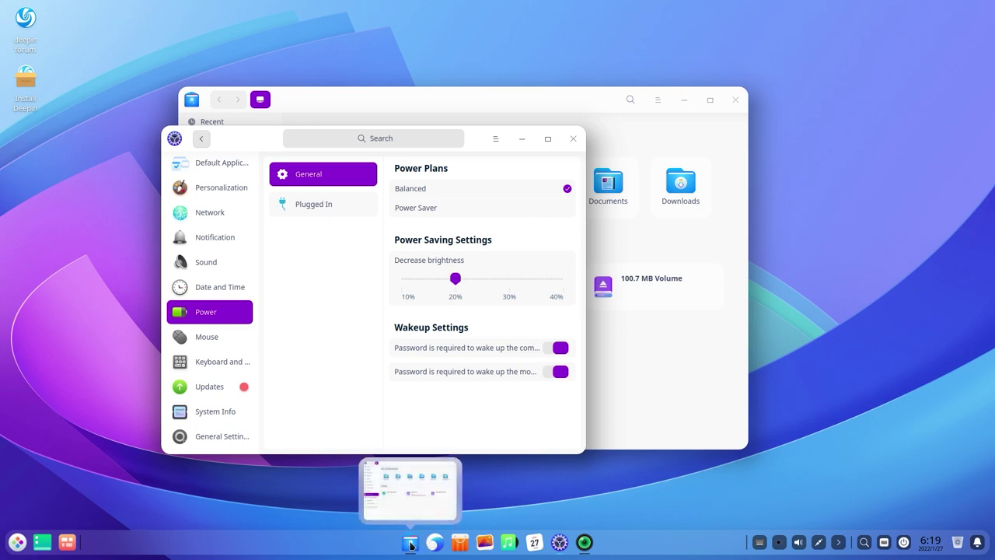
- Search the launcher for "syste" and open System Monitor
key("super")
type("s")
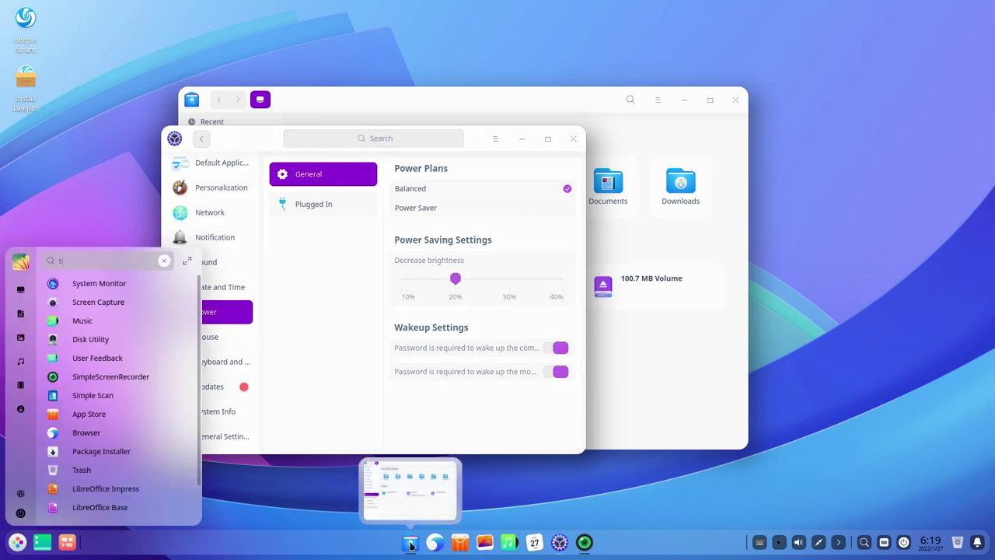
type("yste")
key("Return")
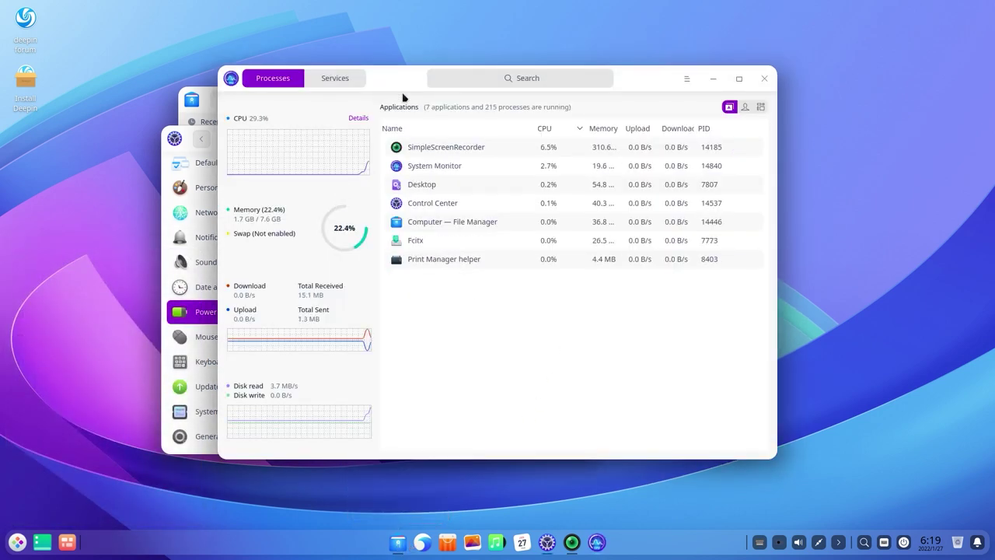
- Open System Monitor's settings and turn on warnings for usage above the thresholds, then review the remaining options
left_click(686, 78)
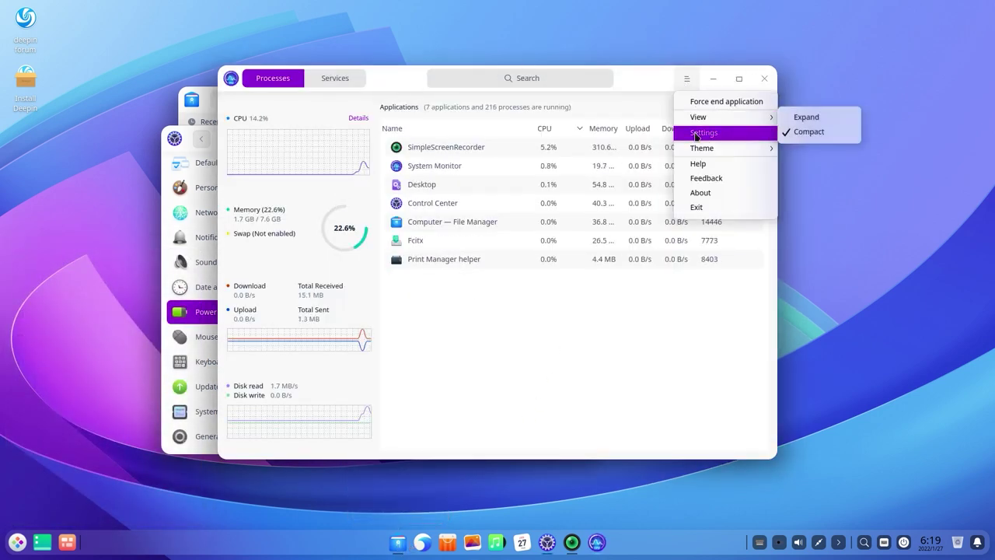
left_click(704, 130)
left_click(683, 216)
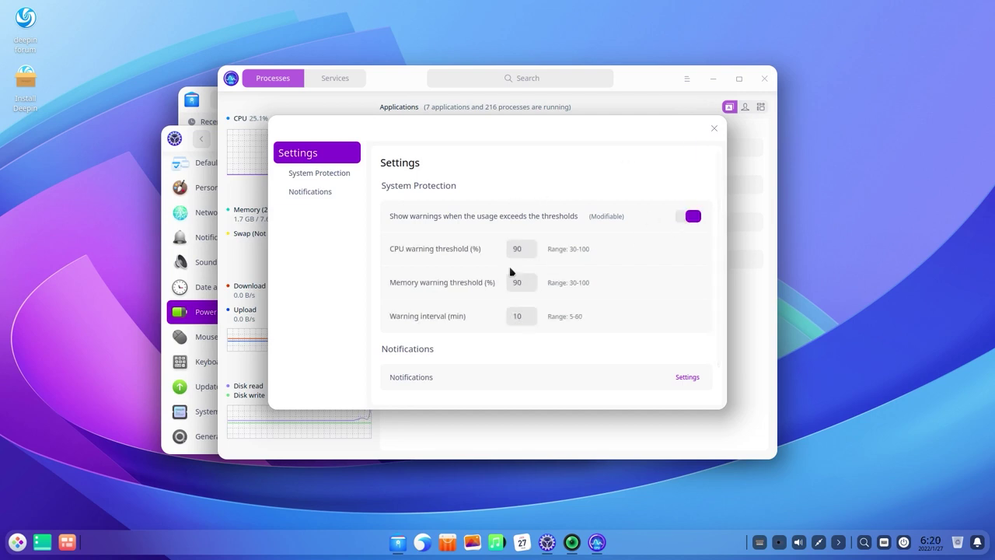
scroll(571, 330, "down", 1)
scroll(572, 329, "up", 1)
scroll(572, 329, "down", 1)
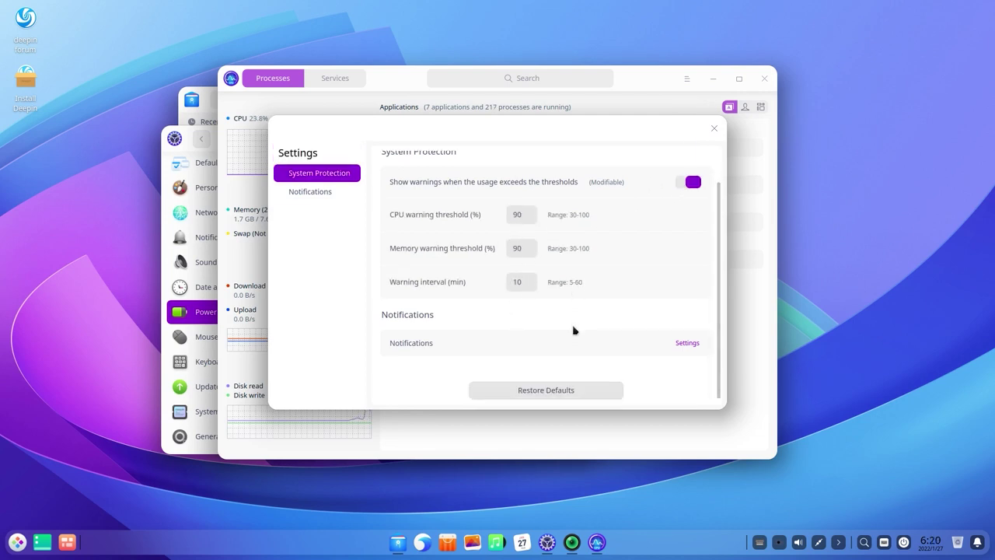
- Open the linked system notification settings, look through the app notifications list, and close both settings windows
left_click(684, 343)
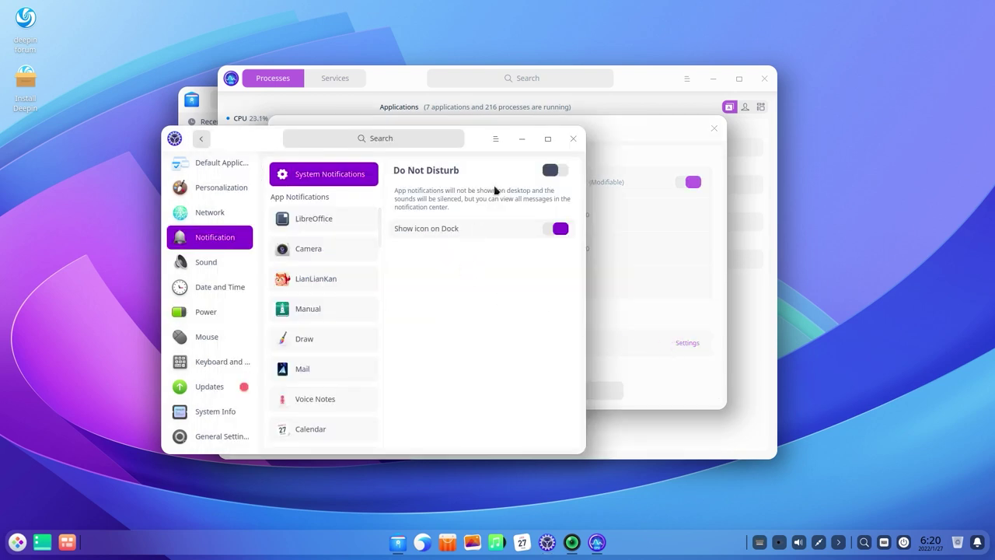
scroll(312, 311, "down", 5)
scroll(312, 314, "up", 5)
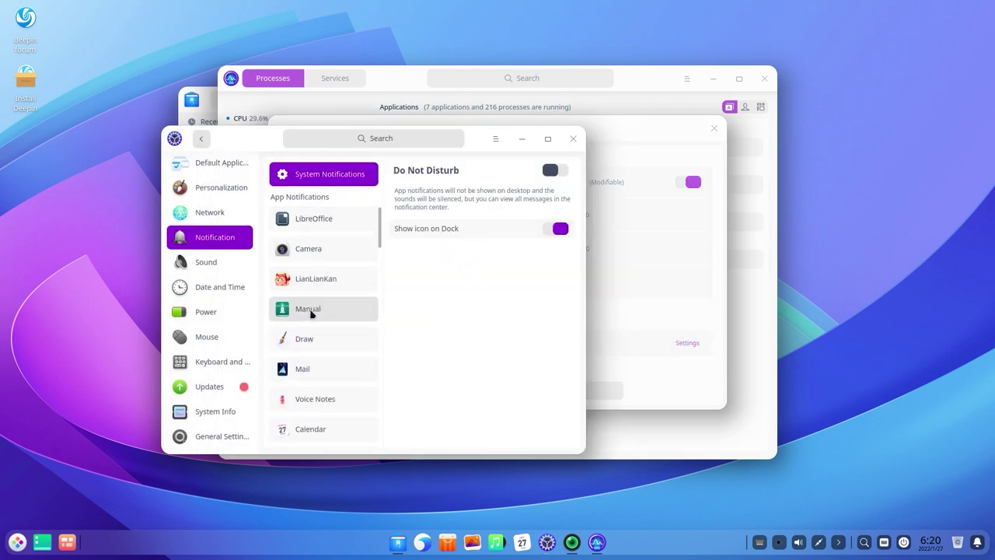
scroll(310, 312, "down", 10)
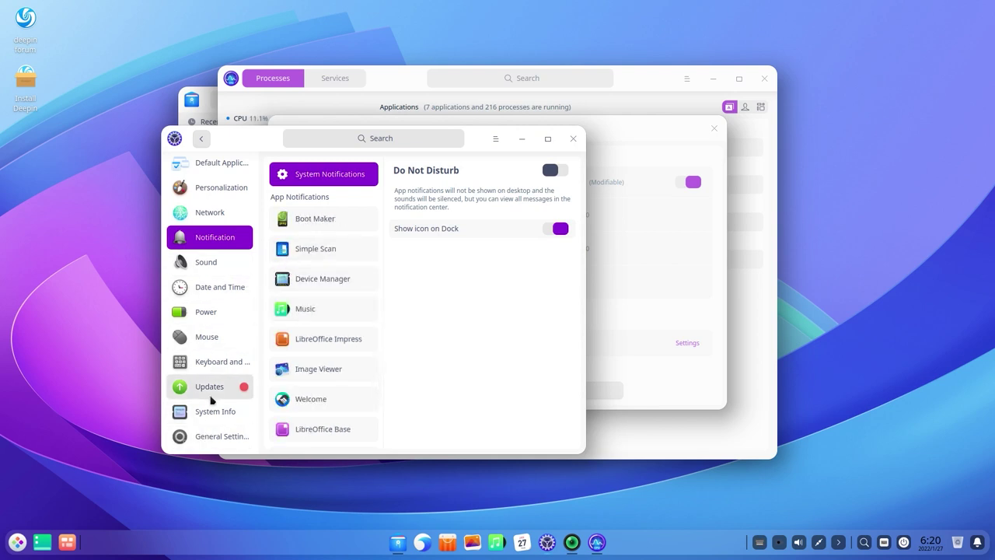
left_click(572, 138)
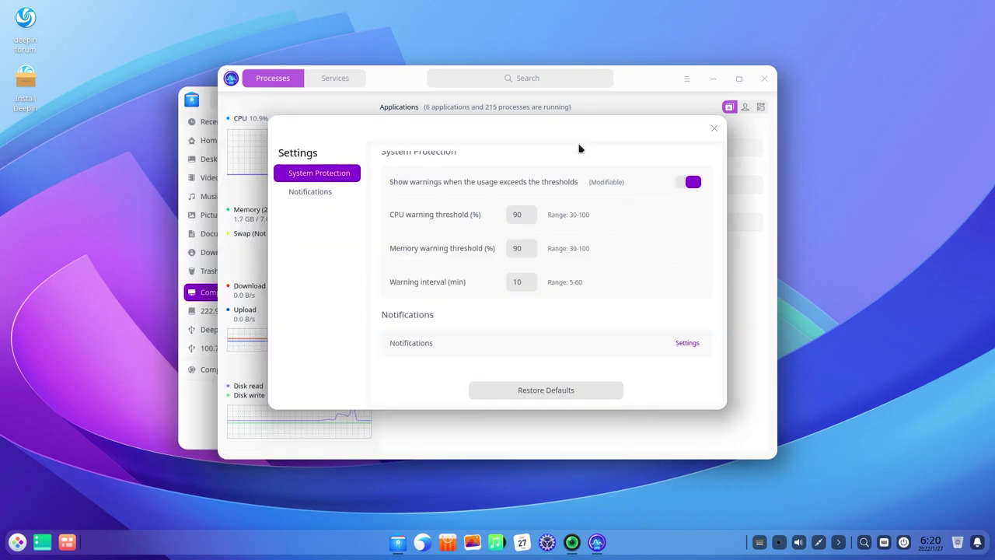
left_click(714, 128)
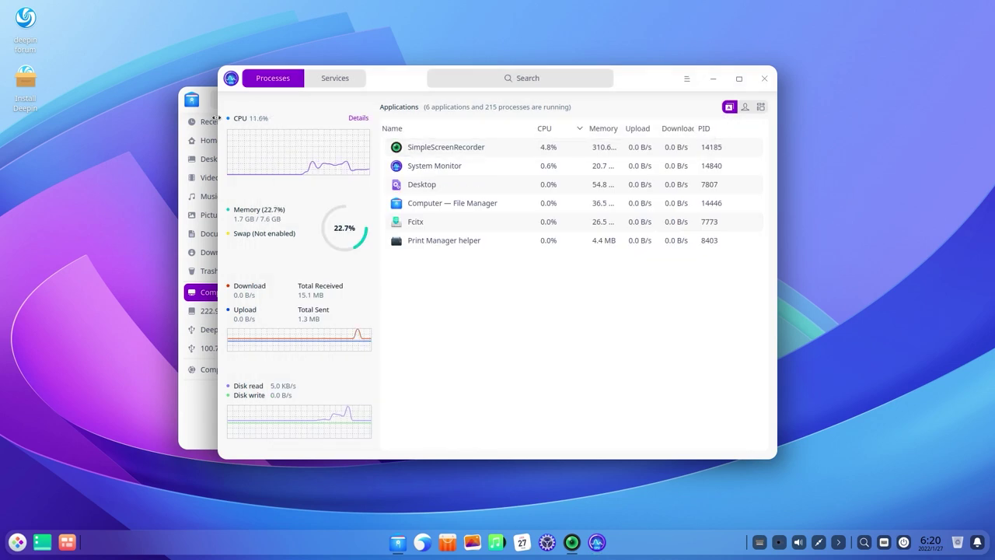
- Close the file manager, switch to the browser, and set the new tab page's search engine to Google
left_click(206, 104)
left_click(735, 100)
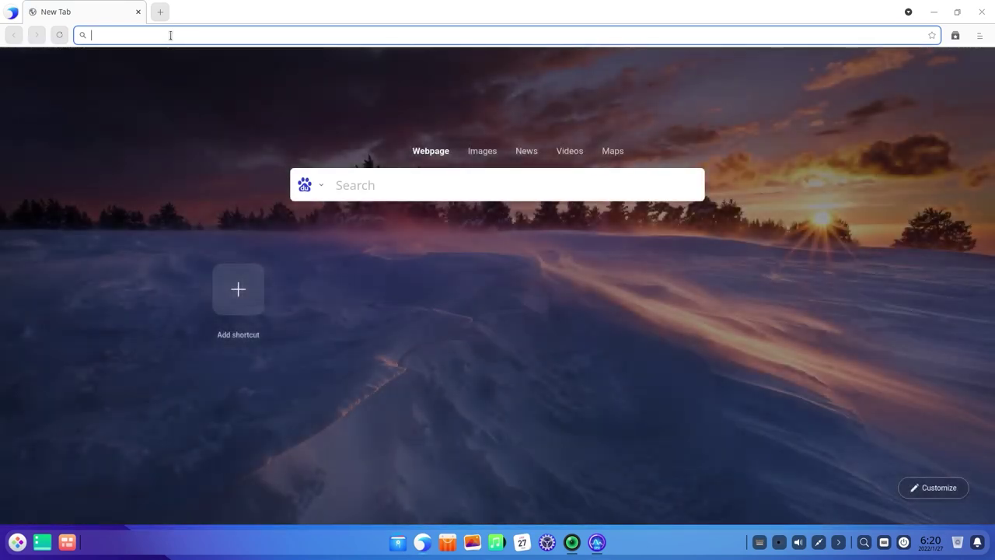
left_click(315, 189)
left_click(315, 188)
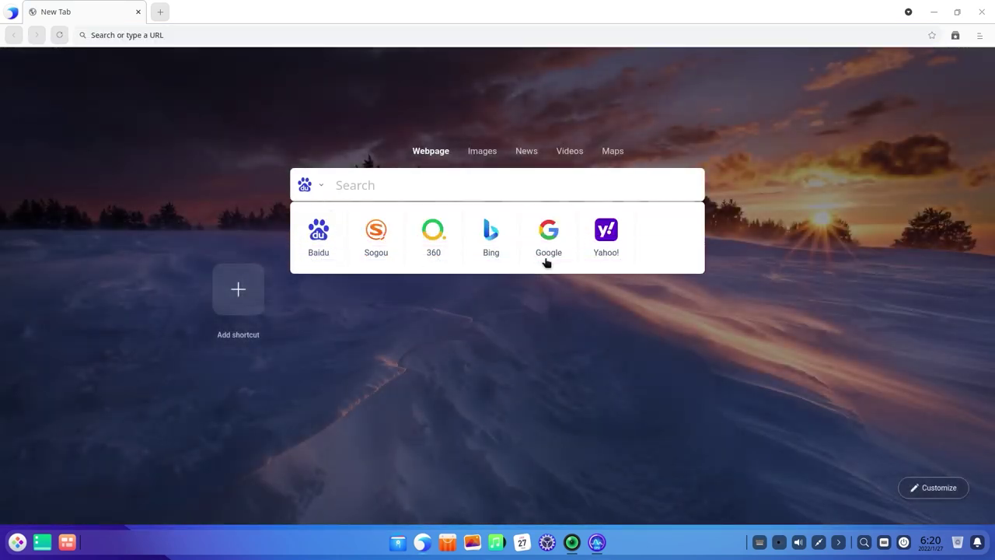
left_click(558, 233)
- Check the browser's version information on its About page and view its Appearance settings
right_click(599, 4)
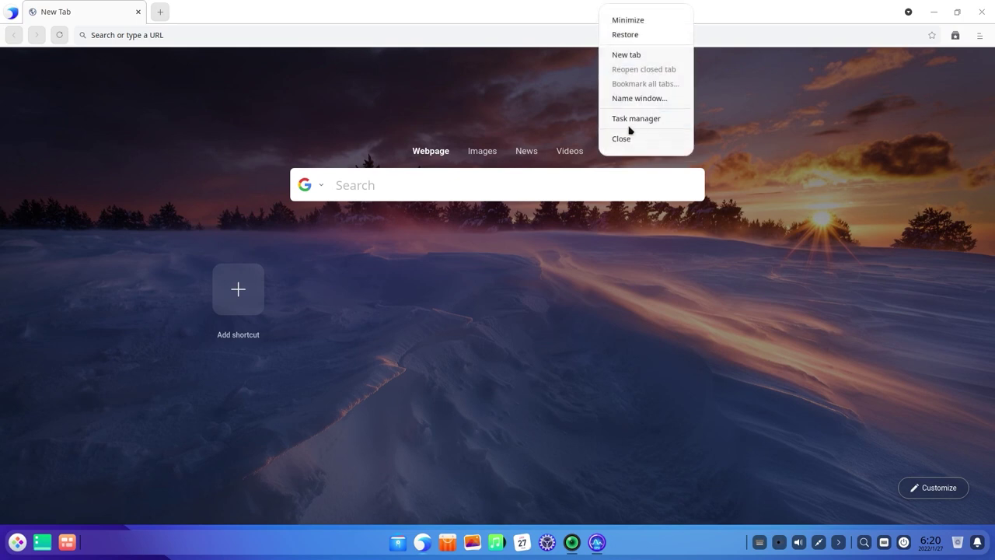
left_click(979, 35)
left_click(980, 35)
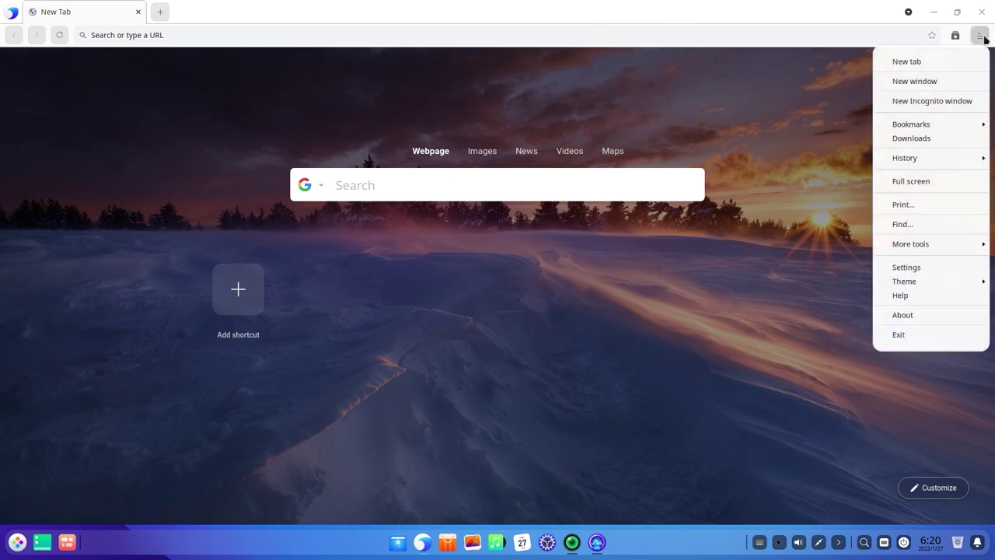
left_click(949, 300)
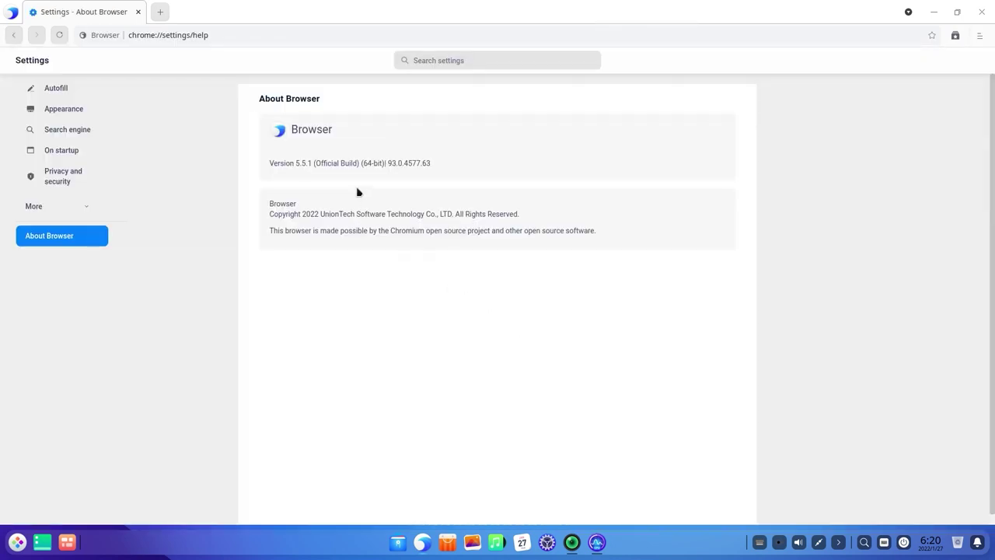
triple_click(463, 173)
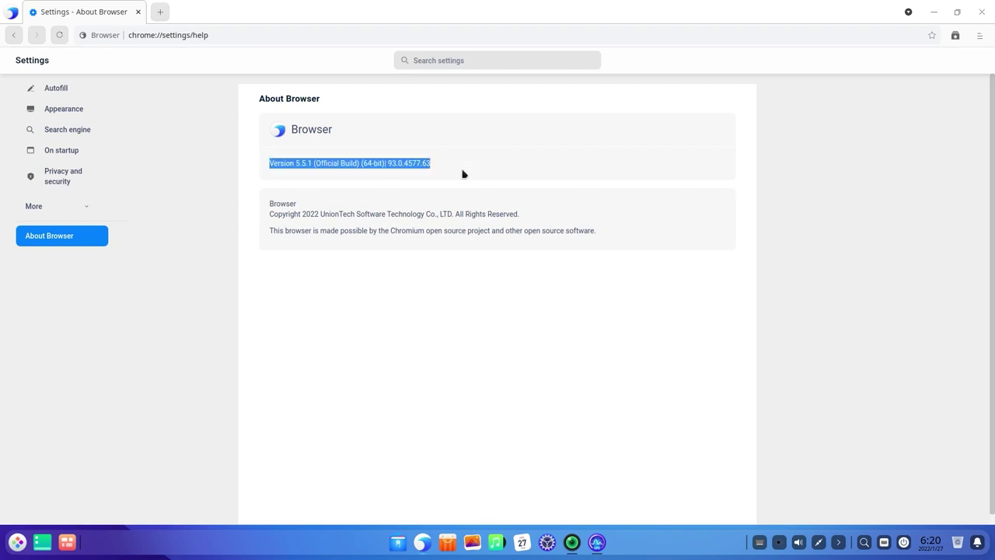
left_click(459, 273)
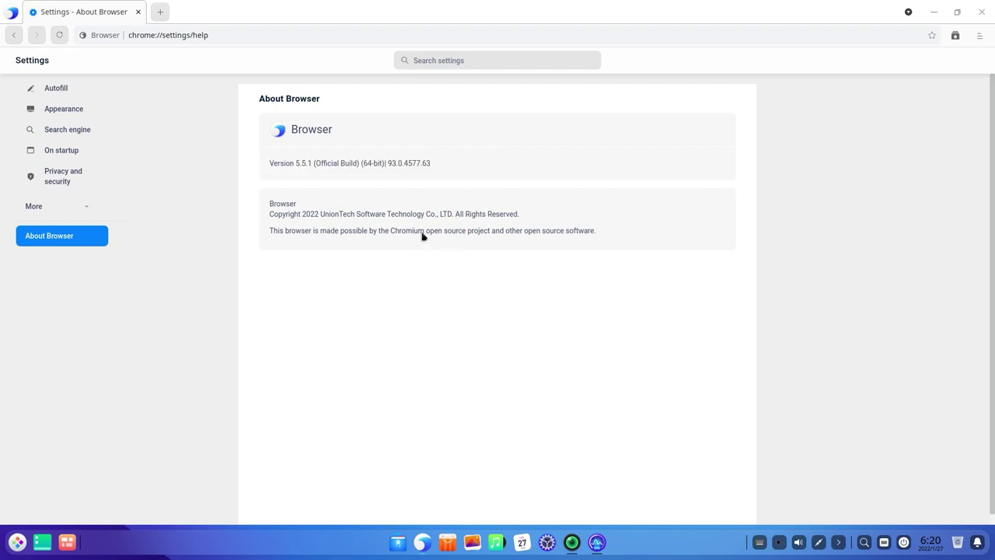
left_click(64, 114)
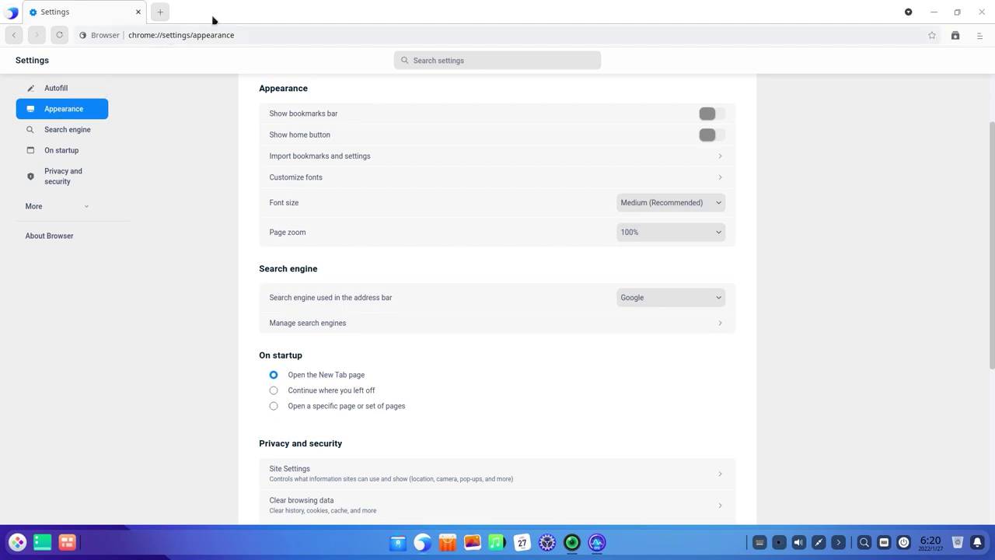
- Open a new tab with the Collections pane shown and search Google for "linux"
left_click(160, 14)
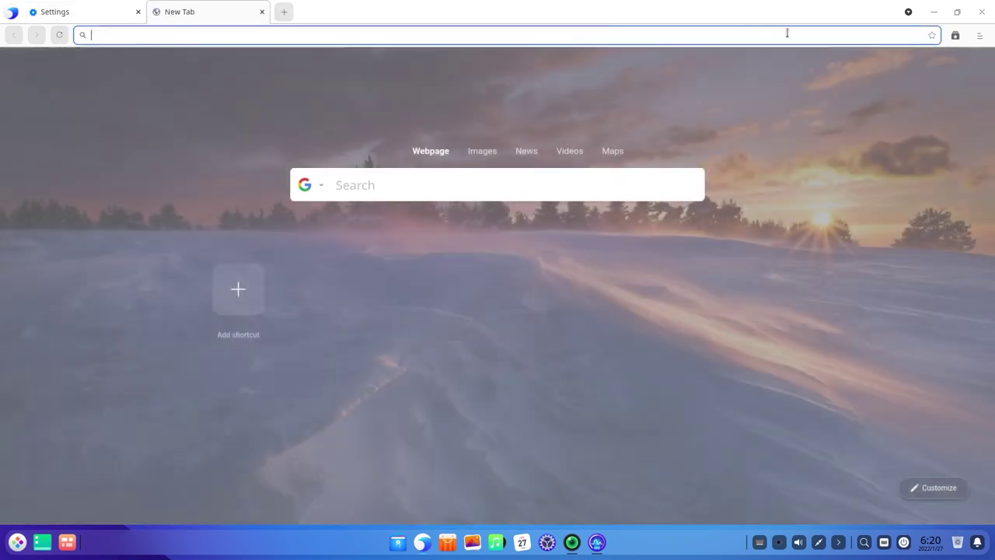
left_click(954, 37)
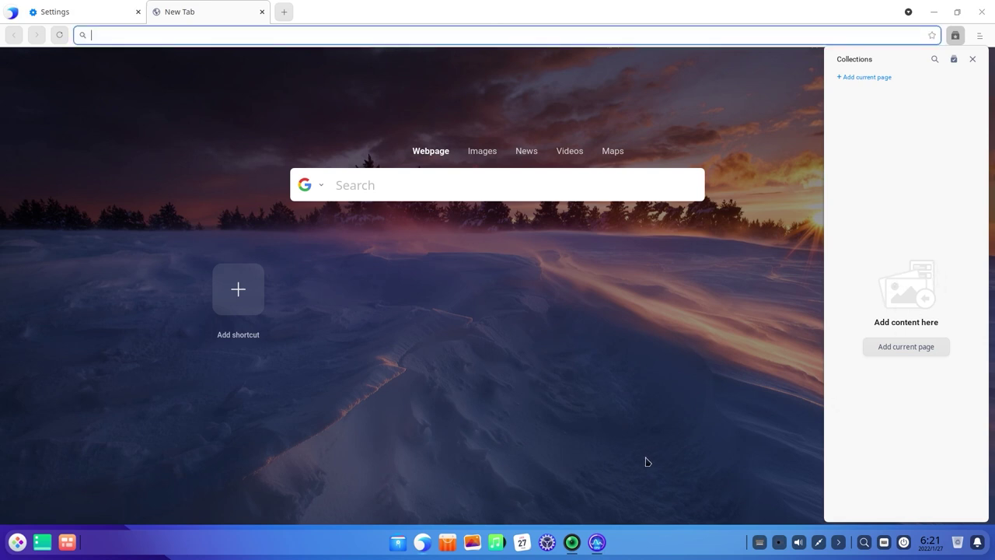
left_click(390, 176)
type("l")
key("Return")
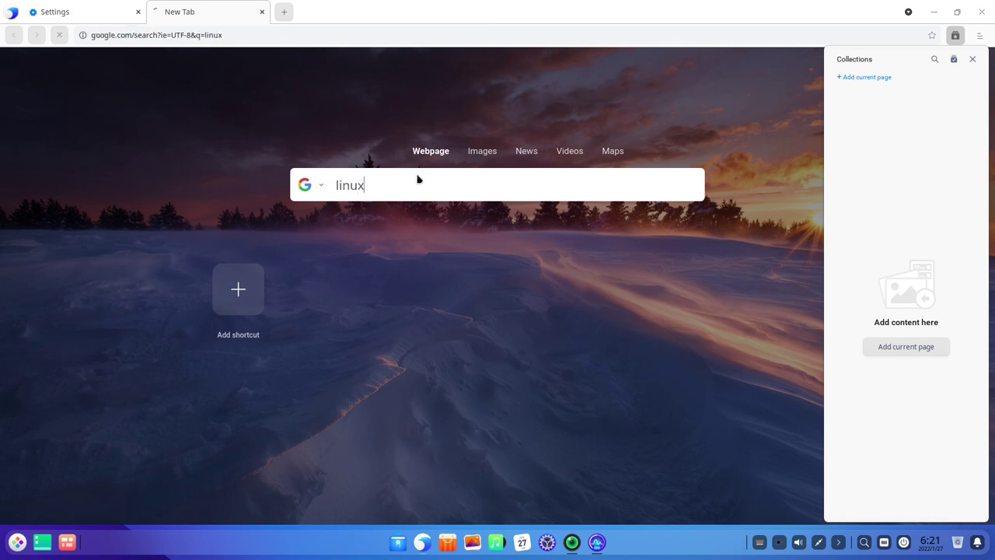
- Add the linux search results page to Collections and close the Collections pane
left_click(973, 59)
left_click(956, 37)
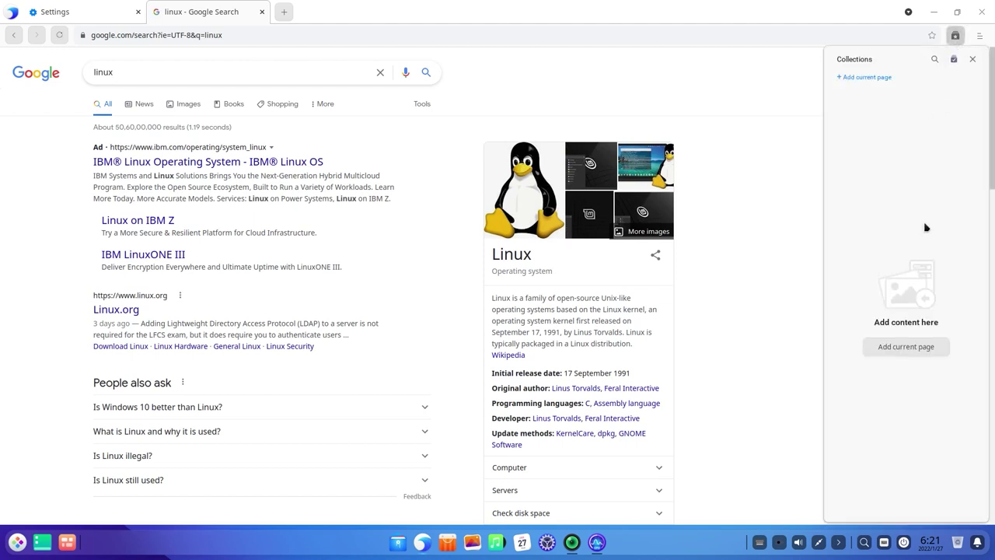
left_click(919, 347)
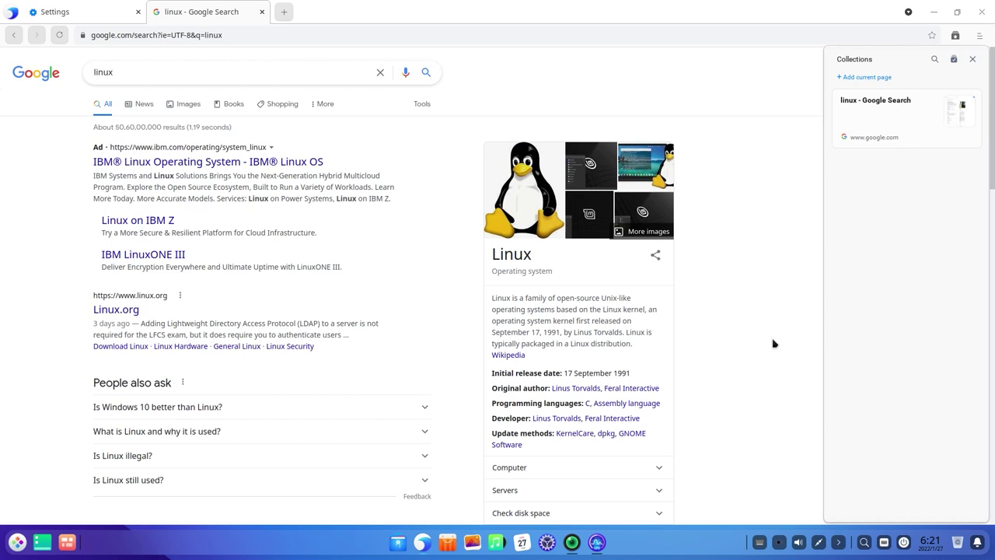
left_click(934, 59)
left_click(972, 61)
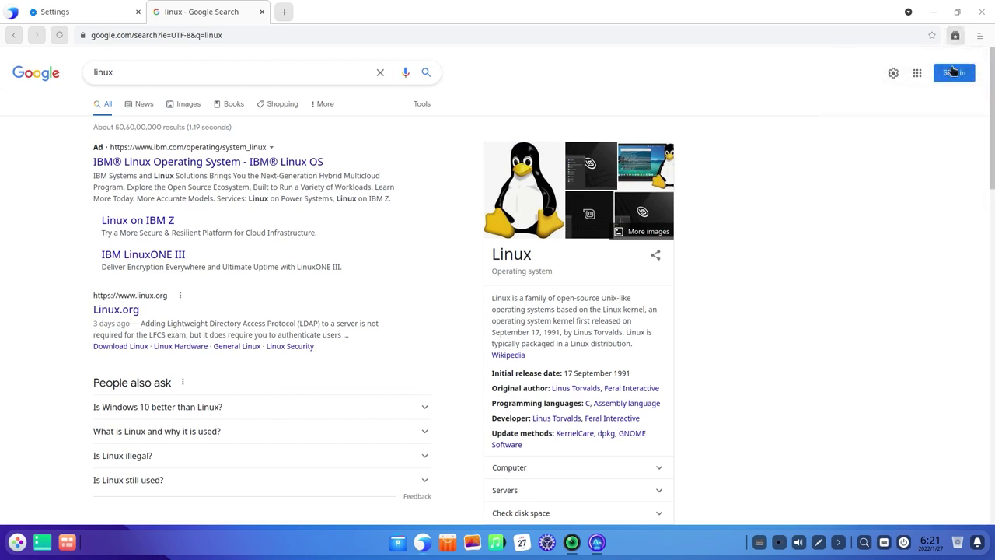
- Put the Settings and linux search tabs into a new green tab group
right_click(54, 9)
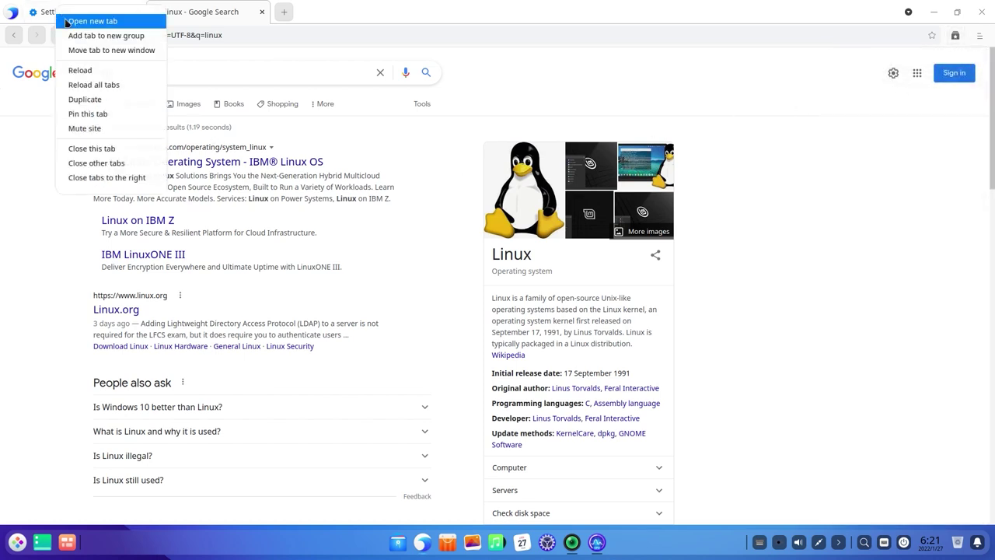
left_click(129, 37)
left_click(157, 62)
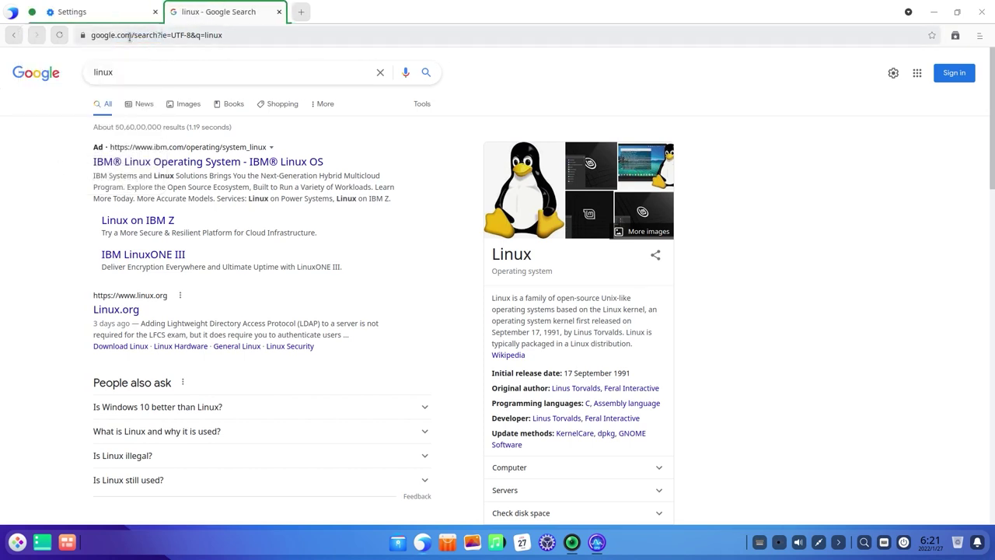
- Open a new tab, search for "youtubr", and switch to the results for the corrected spelling "youtube"
left_click(301, 12)
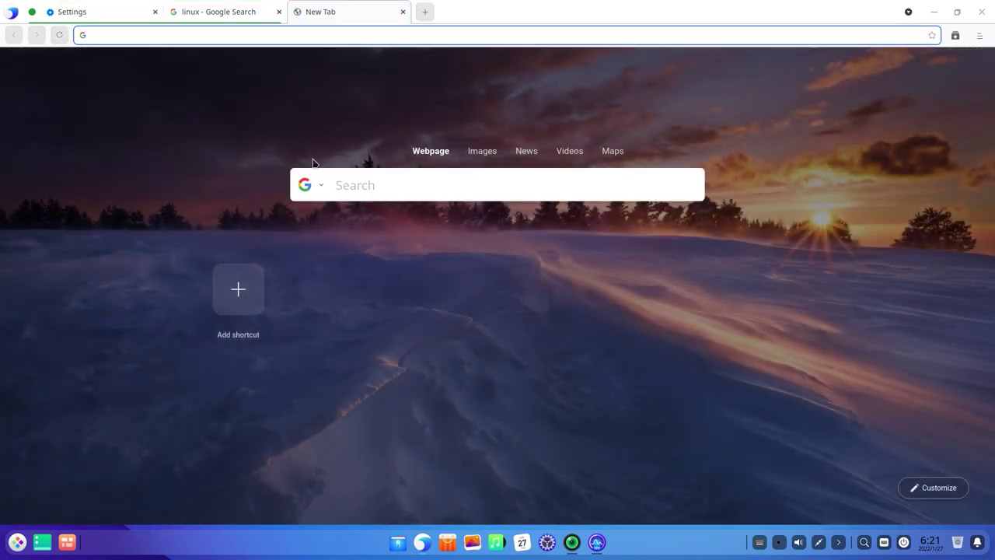
type("youtubr")
key("Return")
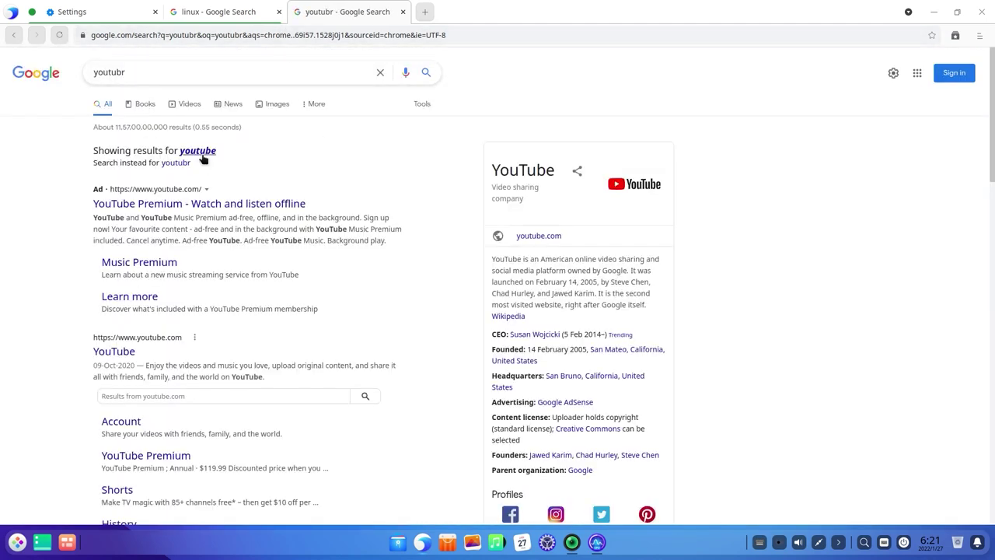
left_click(199, 153)
- Add the youtube search tab to a new tab group and colour the group blue
right_click(373, 14)
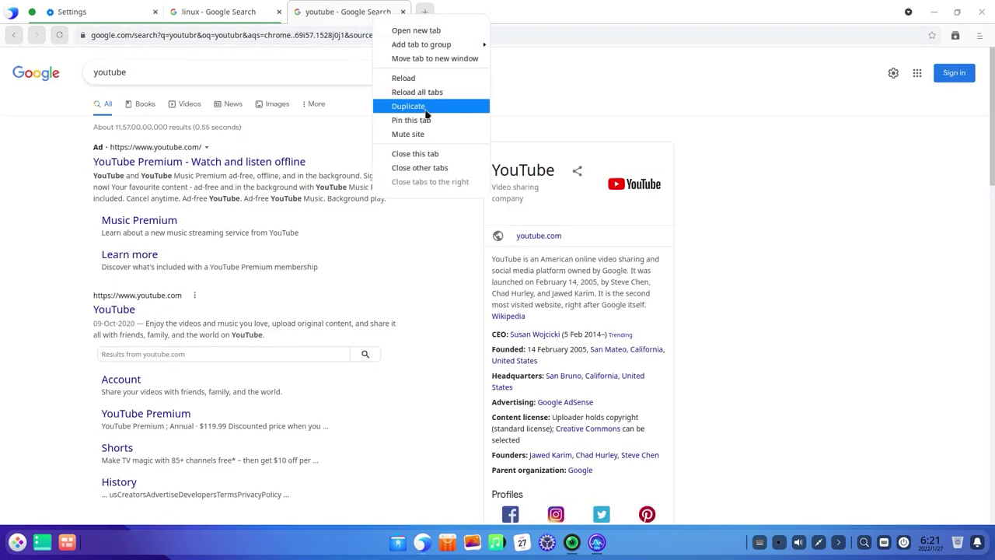
mouse_move(437, 45)
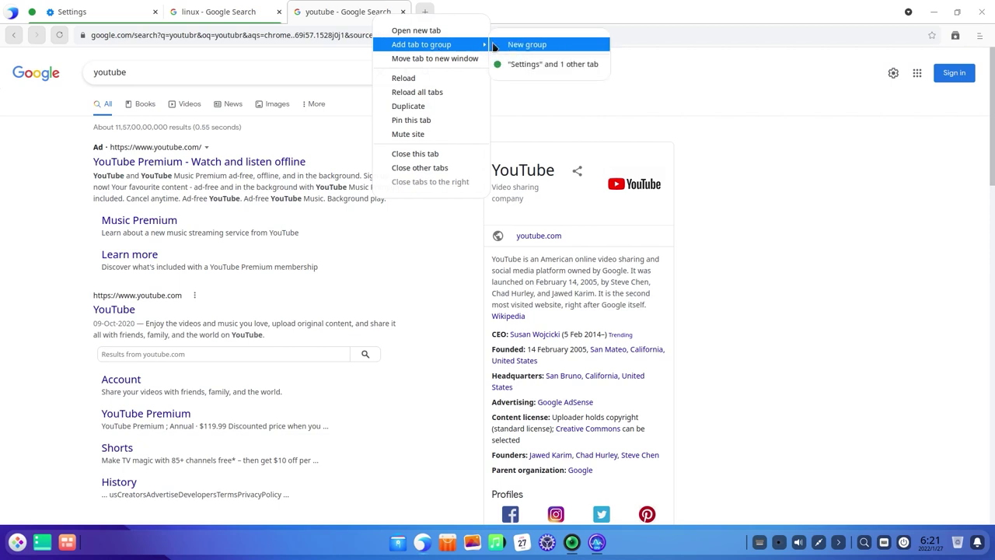
left_click(504, 43)
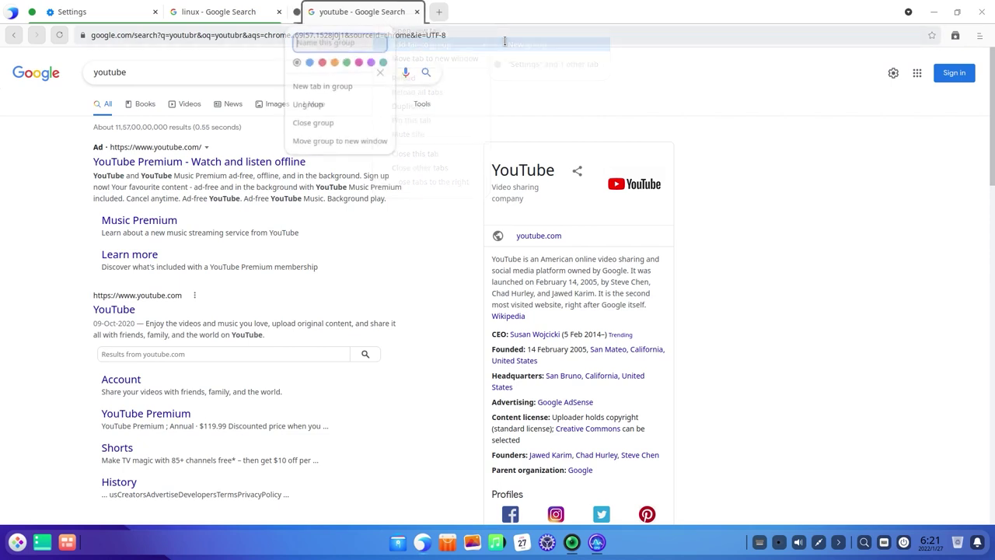
left_click(308, 63)
left_click(525, 84)
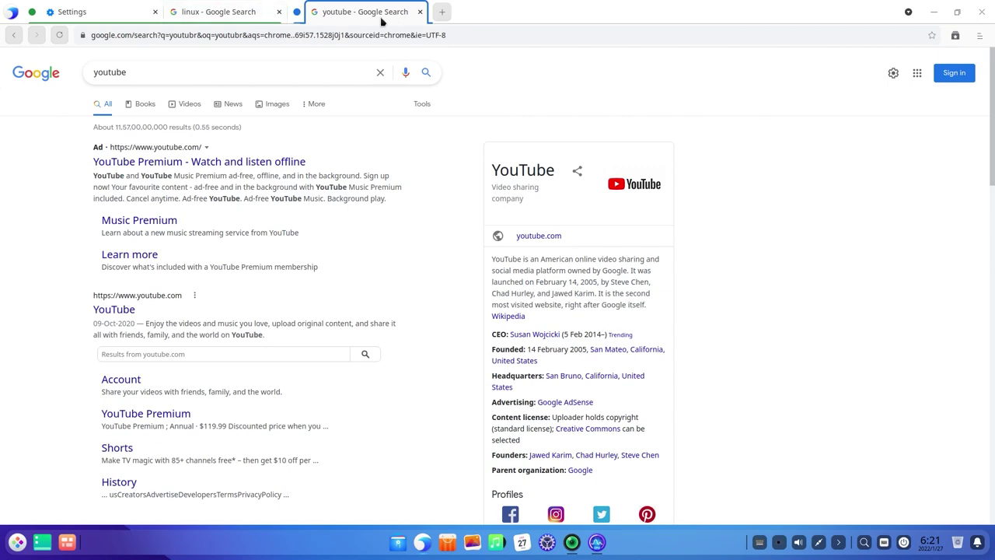
- Open another new tab and move it into the blue tab group, ahead of the youtube tab
left_click(441, 12)
right_click(452, 17)
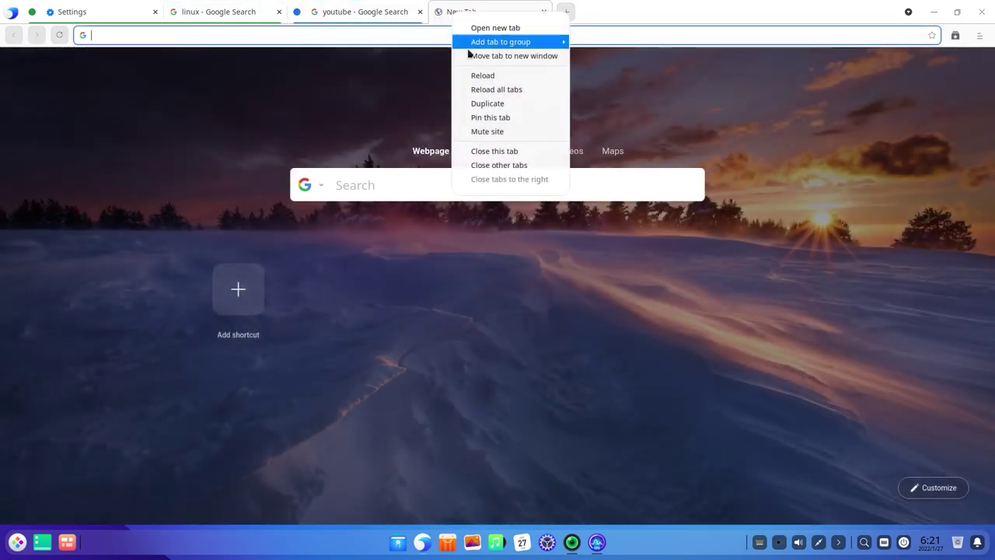
left_click(451, 16)
left_click_drag(451, 16, 373, 17)
- Generate a QR code for the linux search results page and download it as an image
left_click(201, 15)
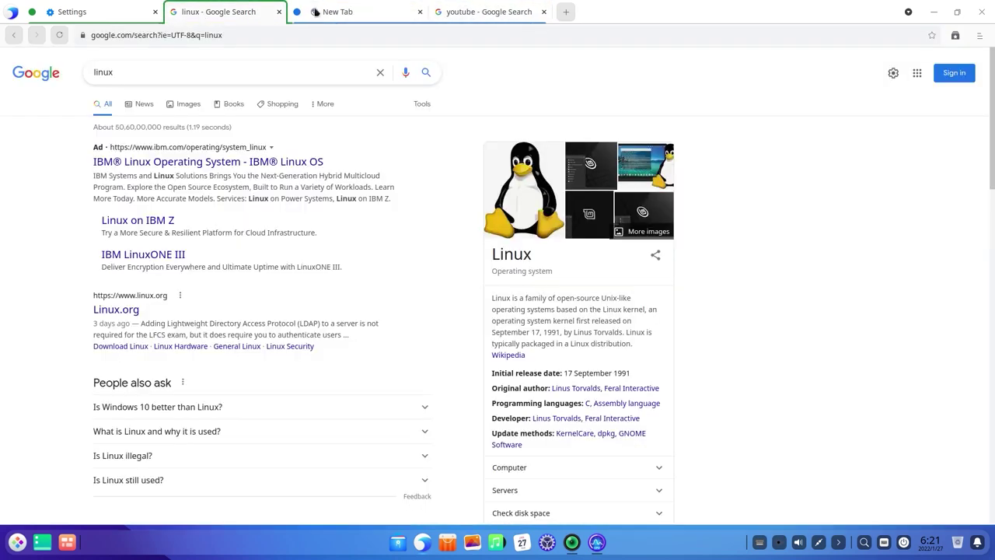
left_click(412, 34)
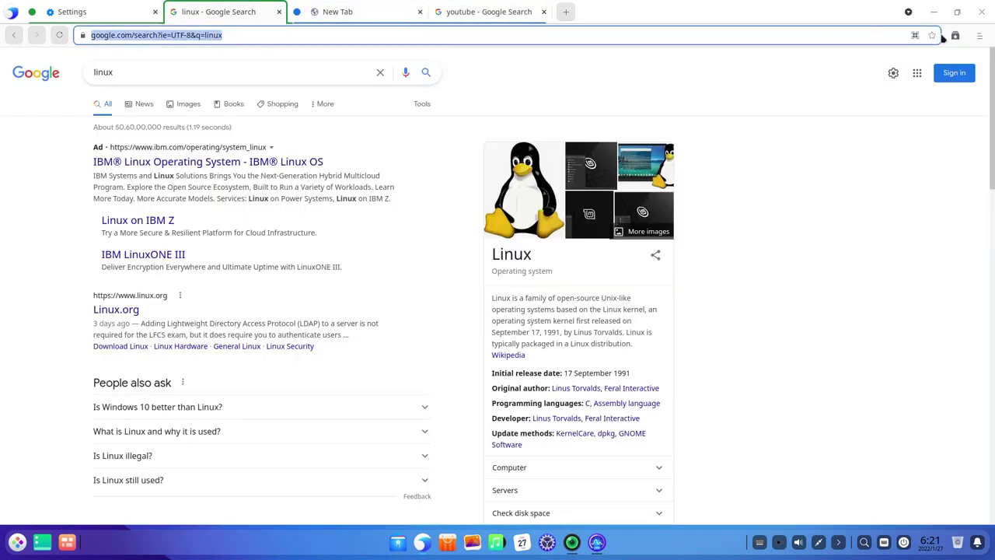
left_click(915, 35)
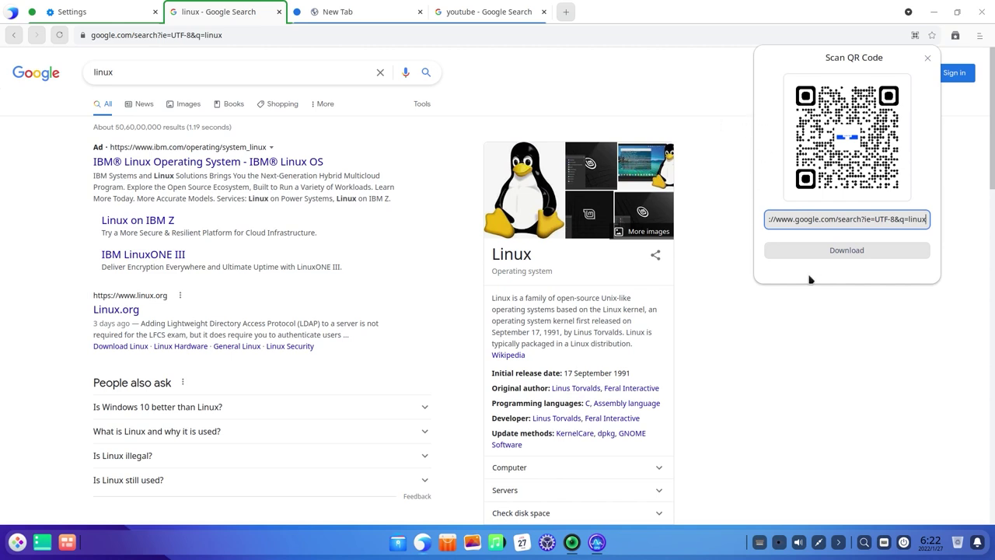
left_click(828, 255)
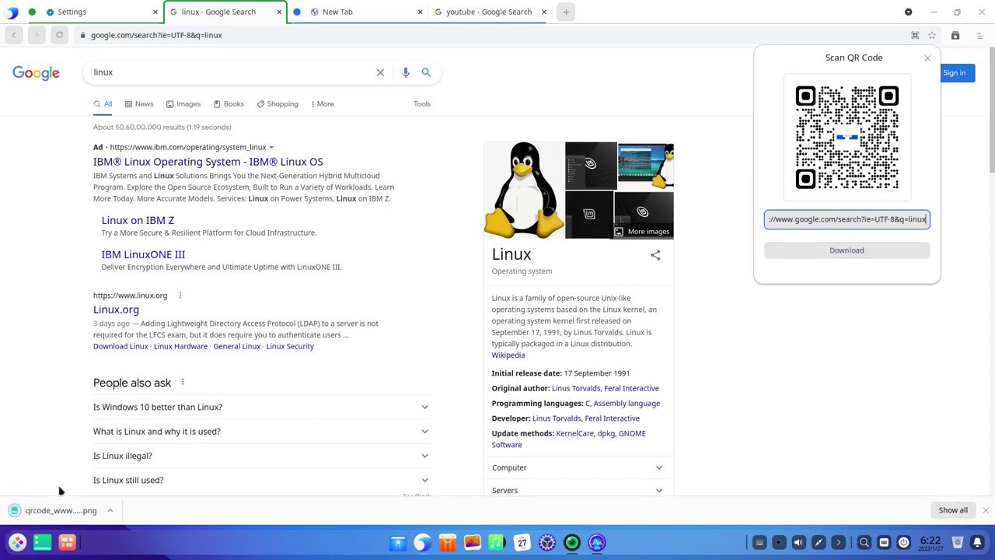
- Open the downloaded QR code image, zoom it in and out, and close the image viewer
left_click(62, 510)
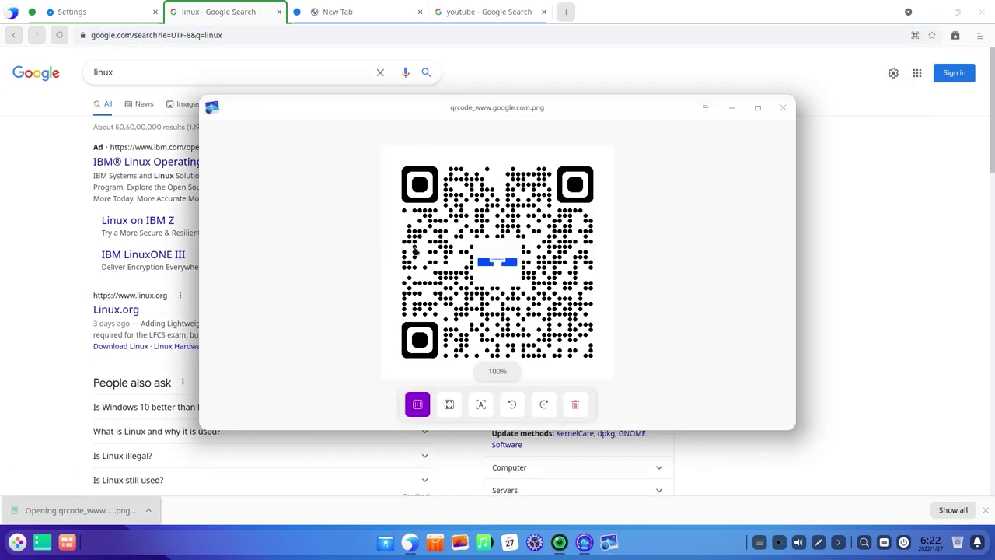
scroll(513, 293, "up", 5)
scroll(513, 293, "down", 6)
scroll(513, 293, "up", 1)
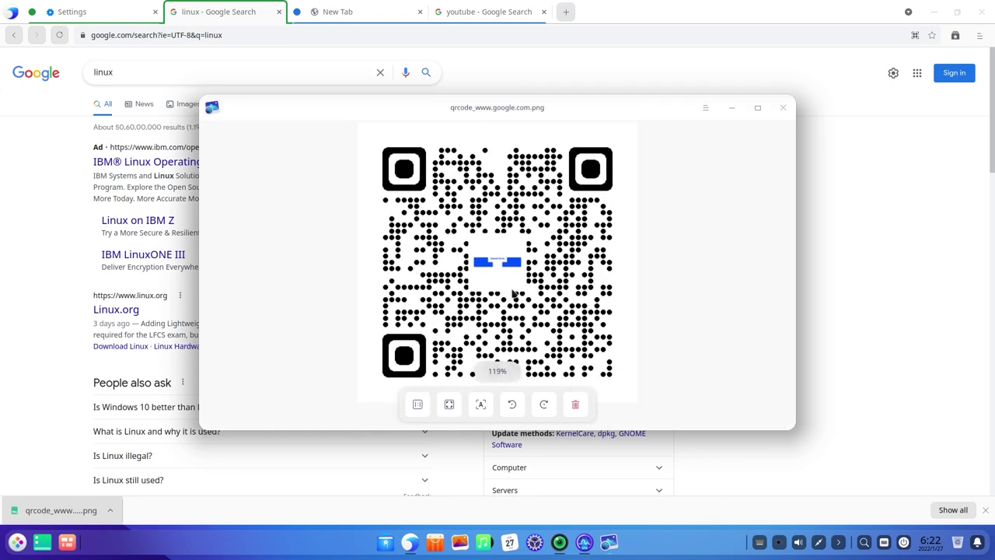
scroll(513, 293, "down", 1)
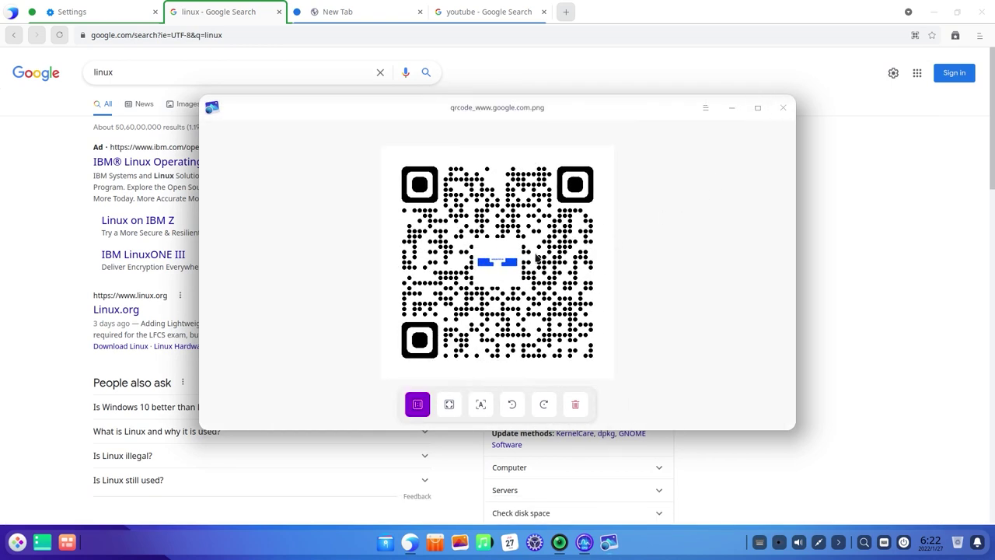
scroll(536, 256, "up", 5)
scroll(535, 257, "down", 5)
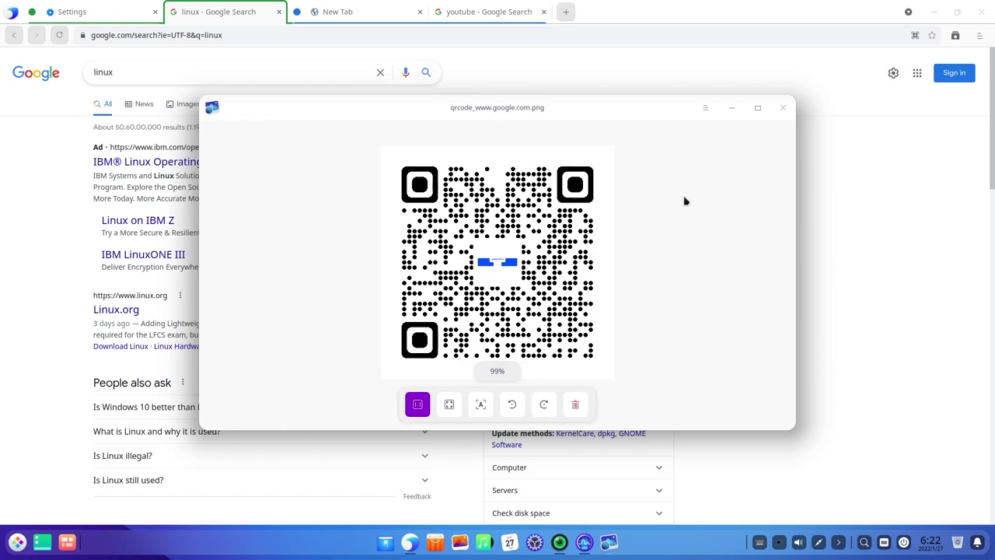
left_click(783, 105)
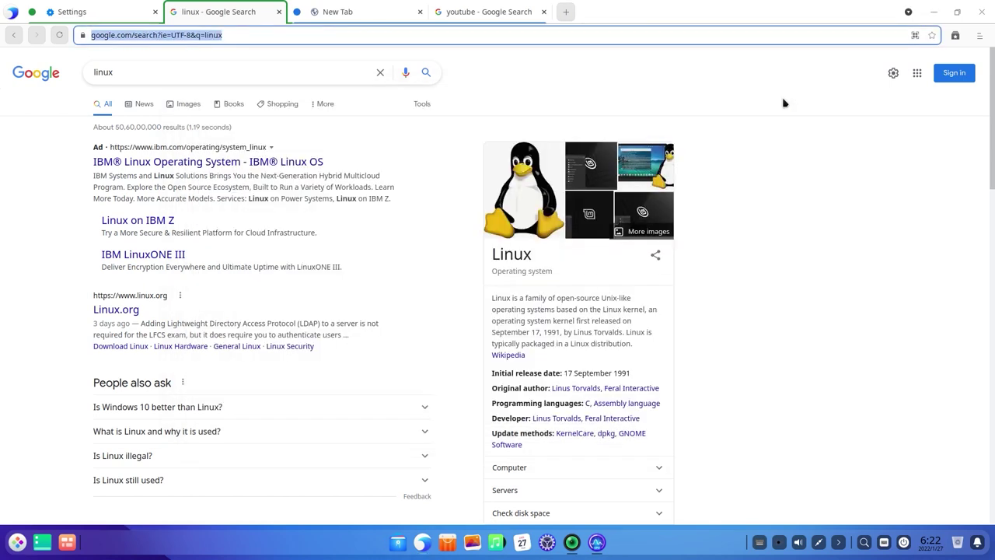
- Clear the desktop by closing the browser and System Monitor and minimising the SimpleScreenRecorder window
left_click(982, 12)
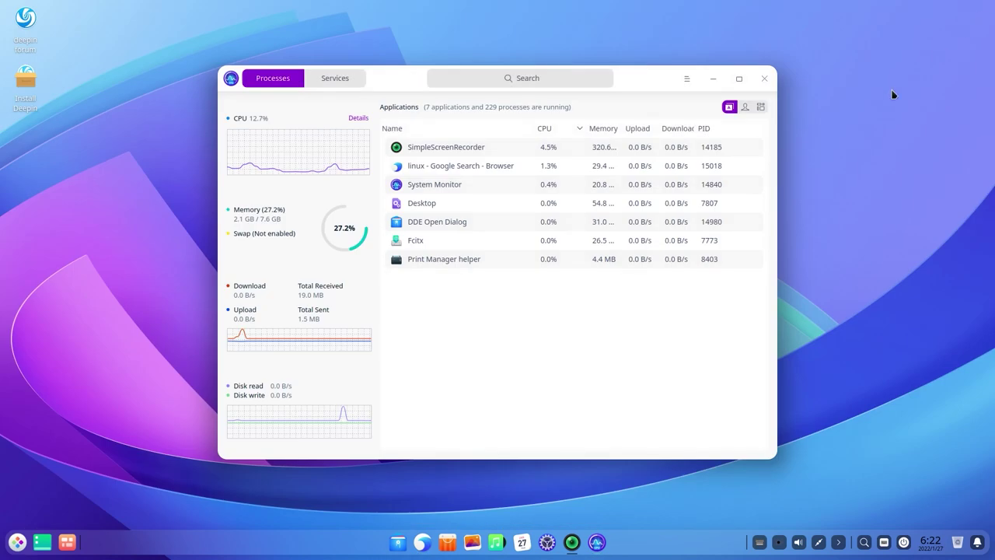
left_click(864, 542)
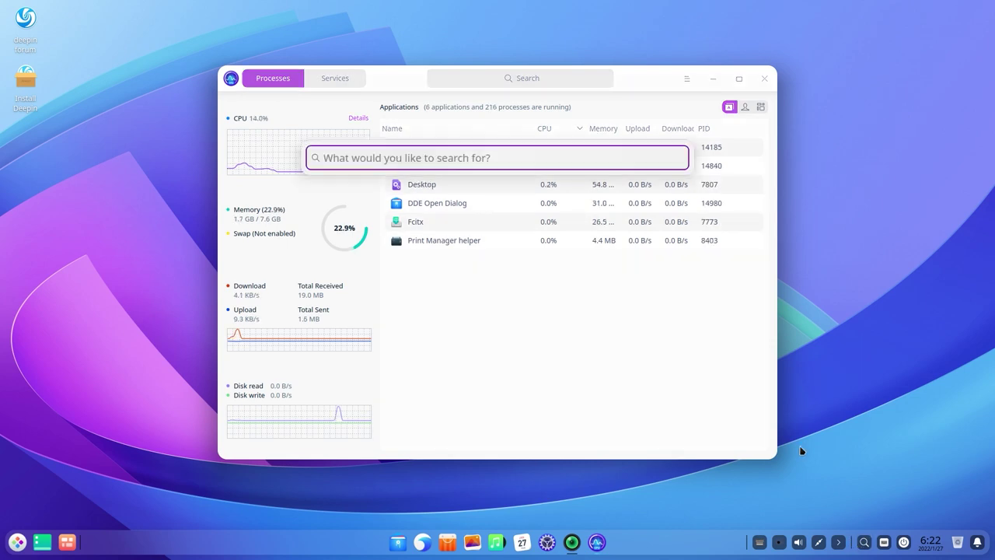
left_click(763, 81)
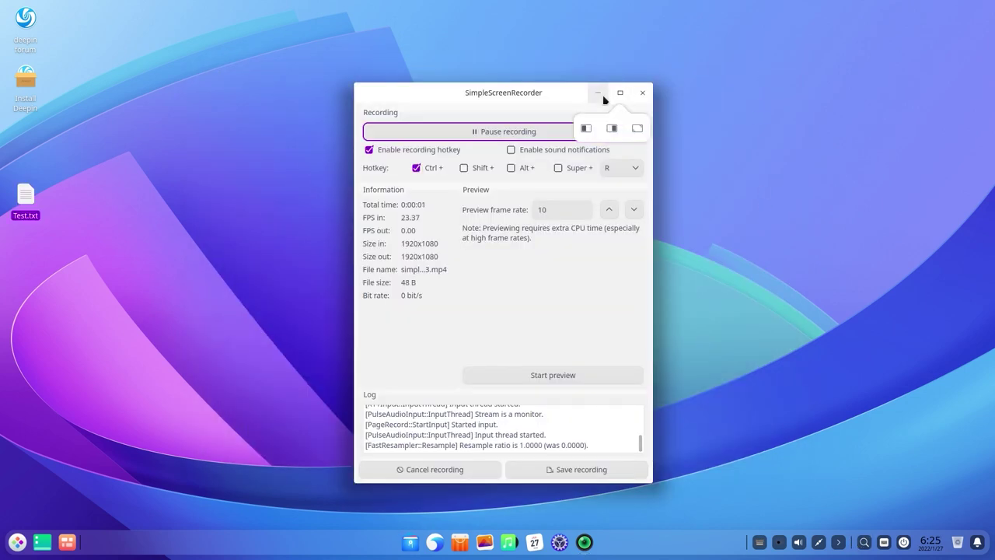
left_click(599, 93)
left_click(806, 488)
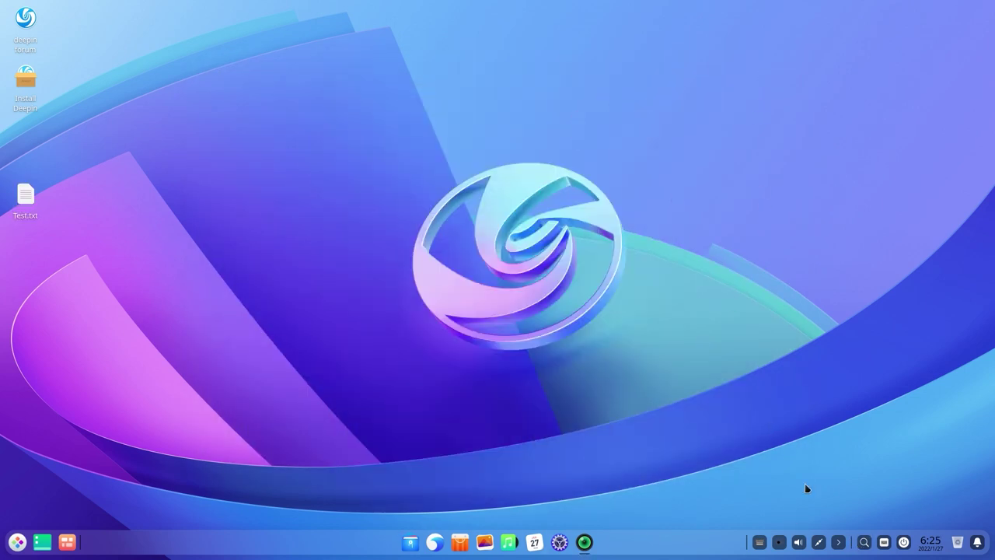
- Search the system for "test", preview the file Test.txt, and open its containing folder before closing the file manager
left_click(863, 542)
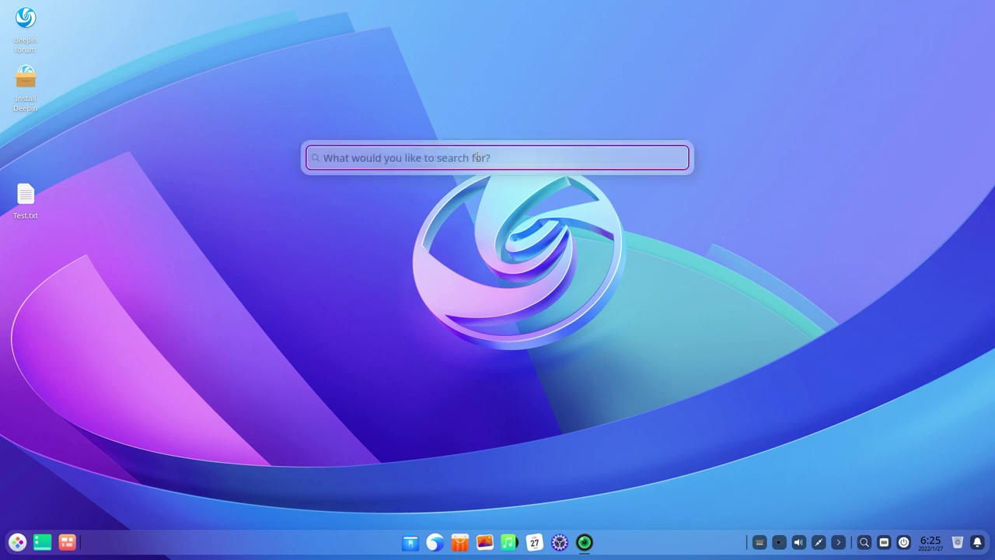
type("test")
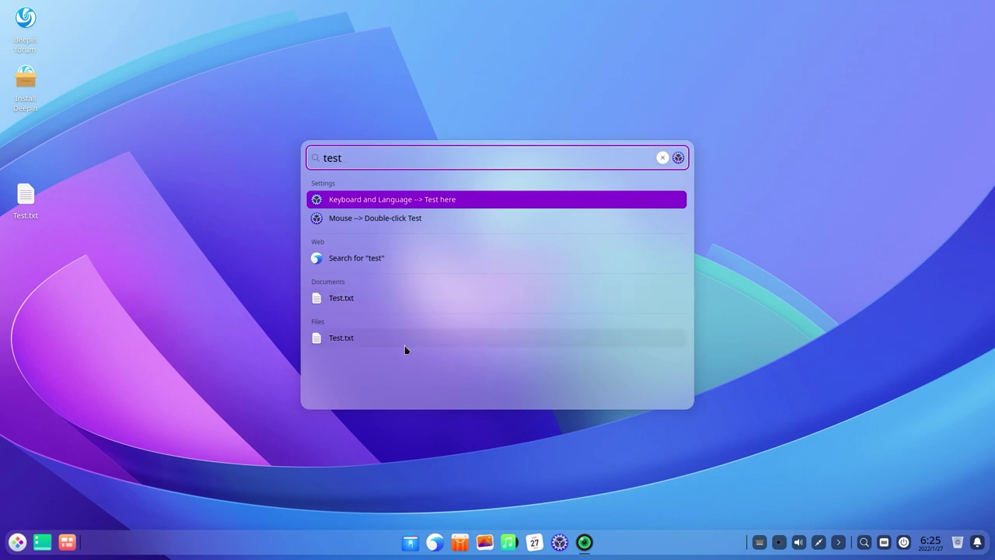
left_click(365, 336)
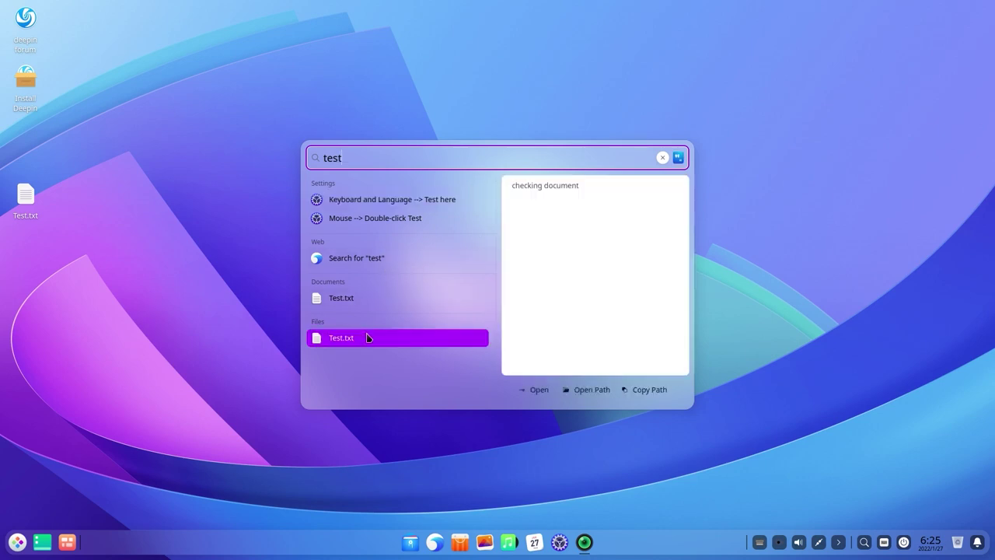
left_click(592, 390)
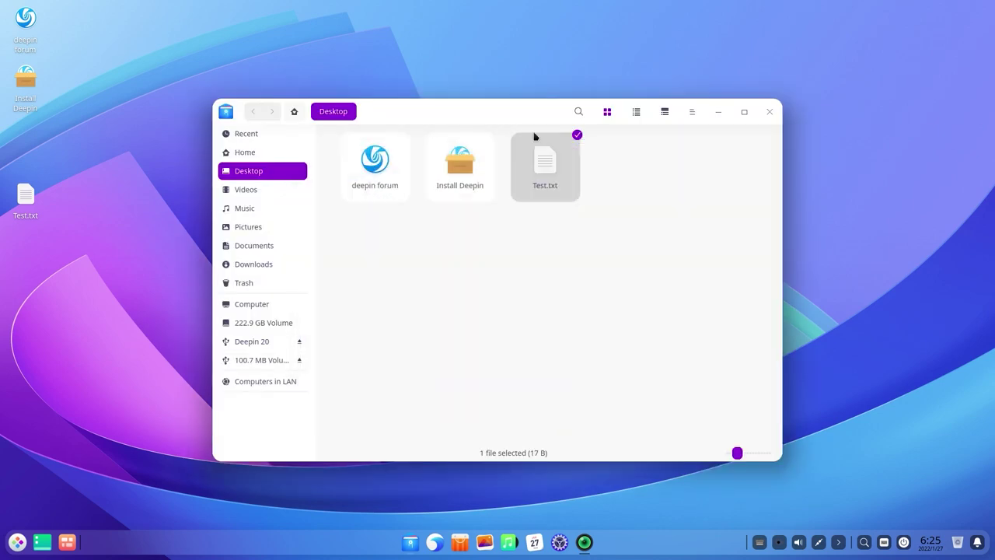
left_click_drag(533, 119, 402, 102)
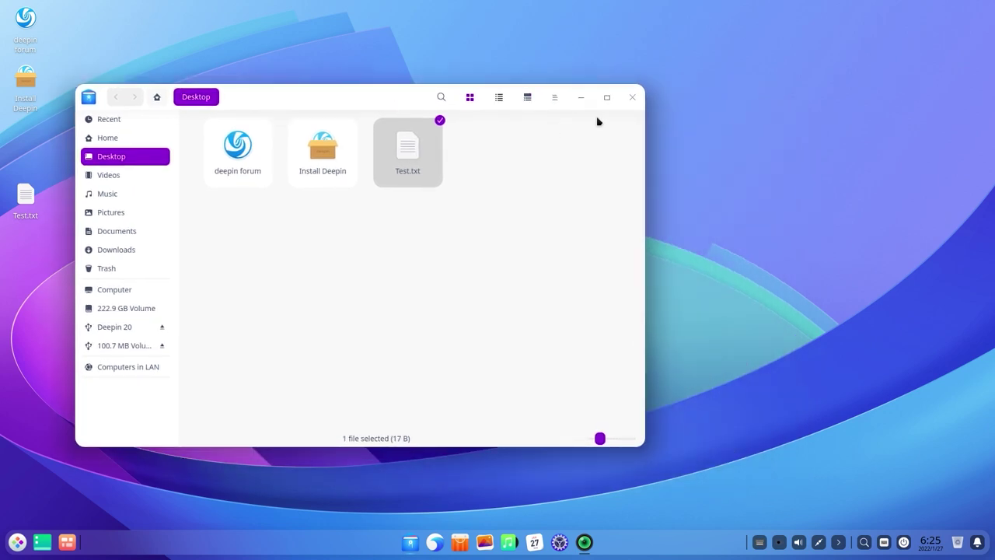
left_click(633, 98)
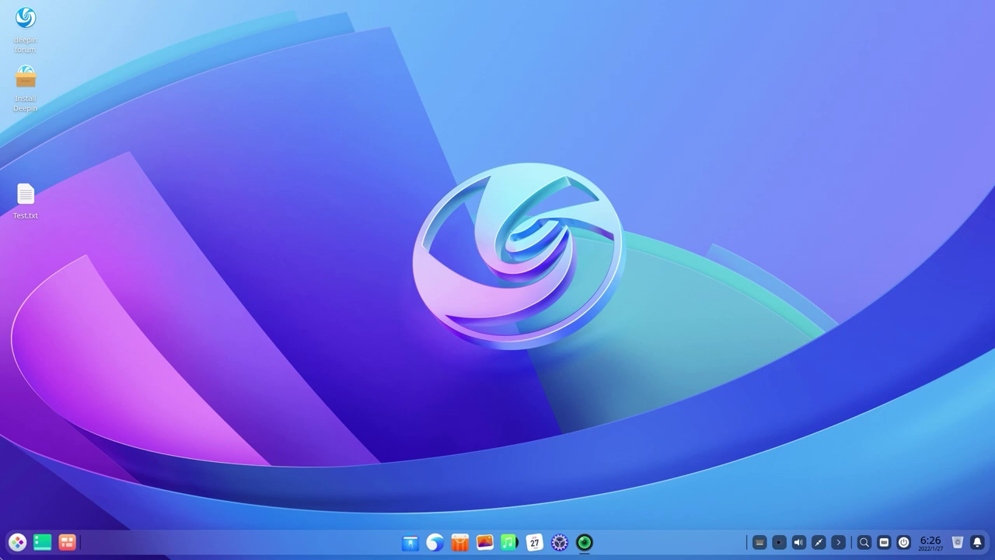
- Capture the area around the Test.txt desktop icon, extract its text with OCR, and close the result window
key("ctrl+alt+a")
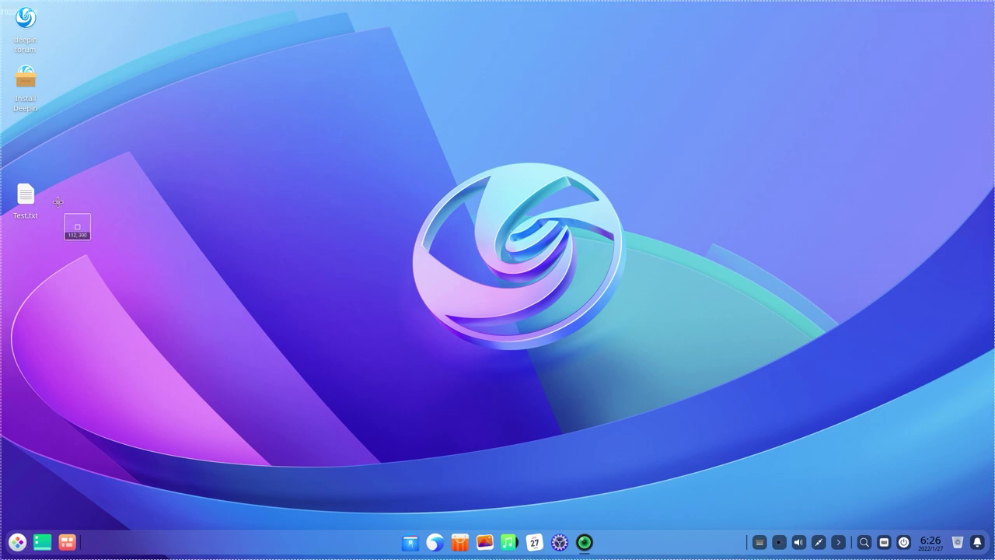
left_click_drag(55, 171, 1, 241)
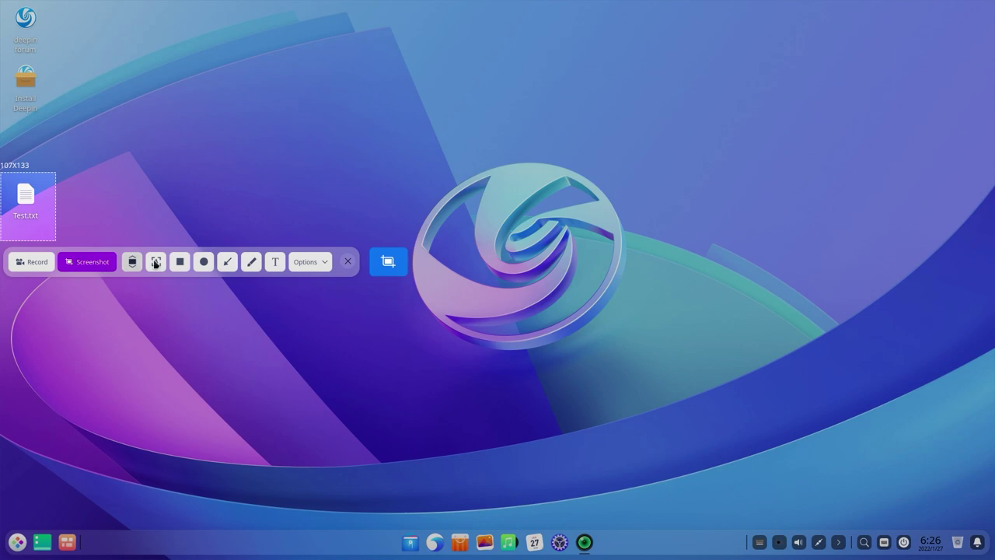
left_click(155, 262)
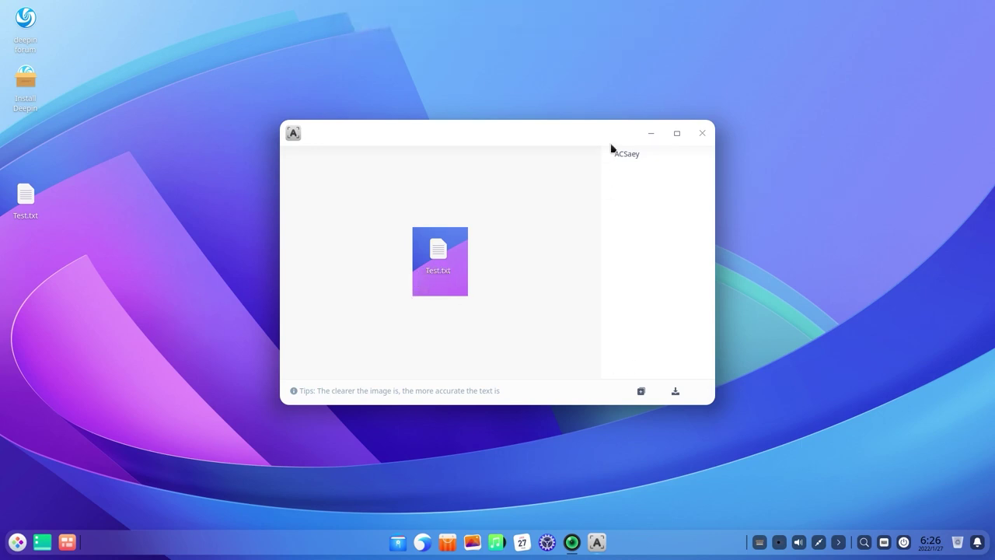
key("ctrl+a")
left_click(701, 133)
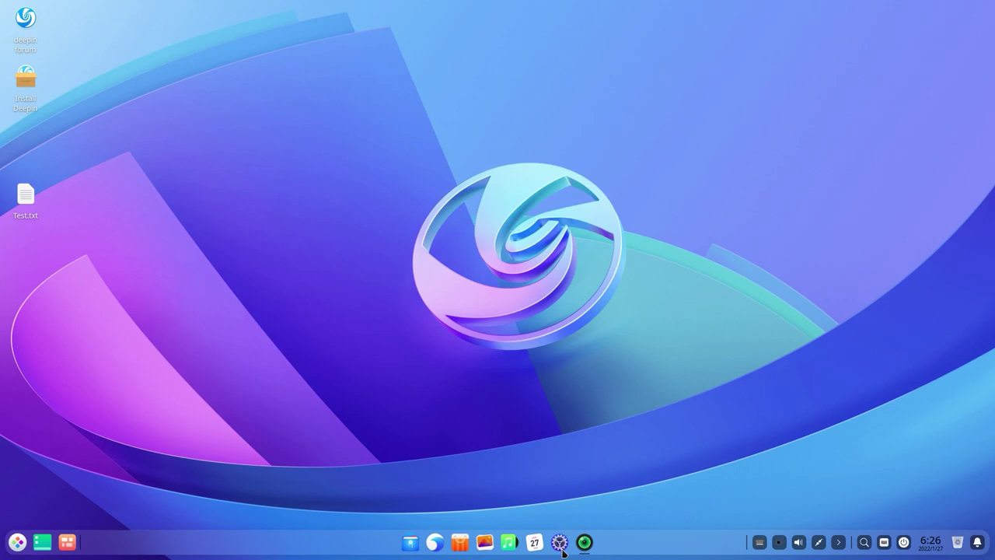
- Open the App Store and set the system theme to Dark in the Personalization settings
left_click(460, 544)
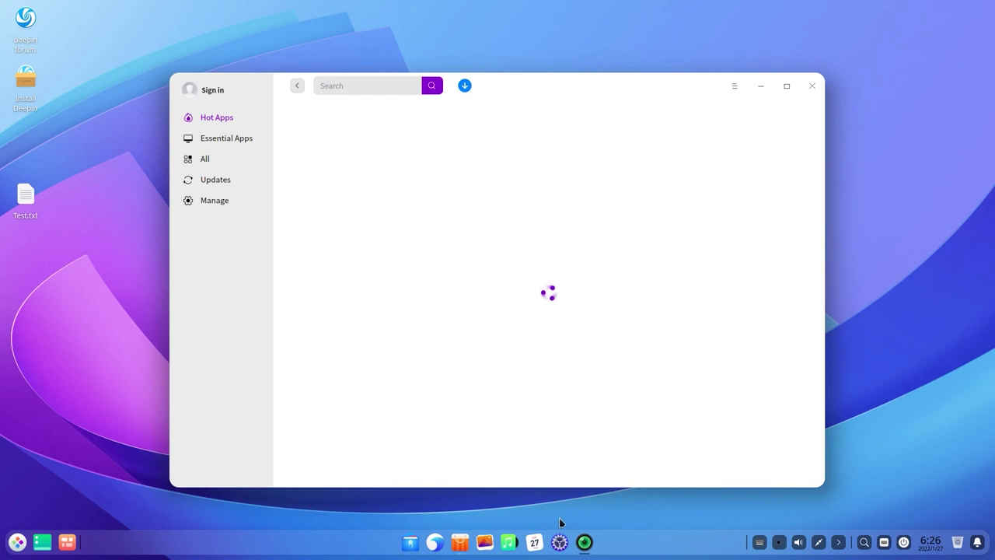
left_click(559, 542)
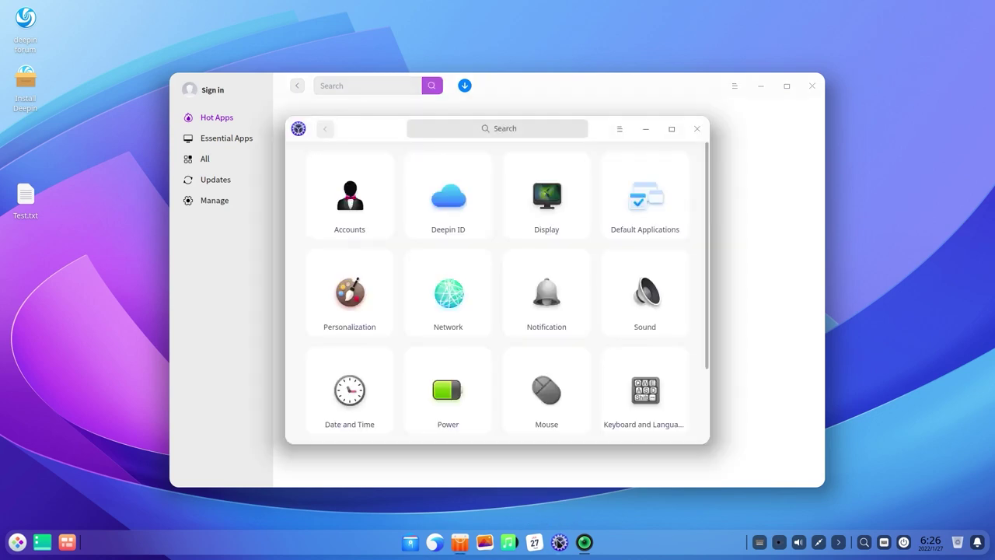
left_click(373, 280)
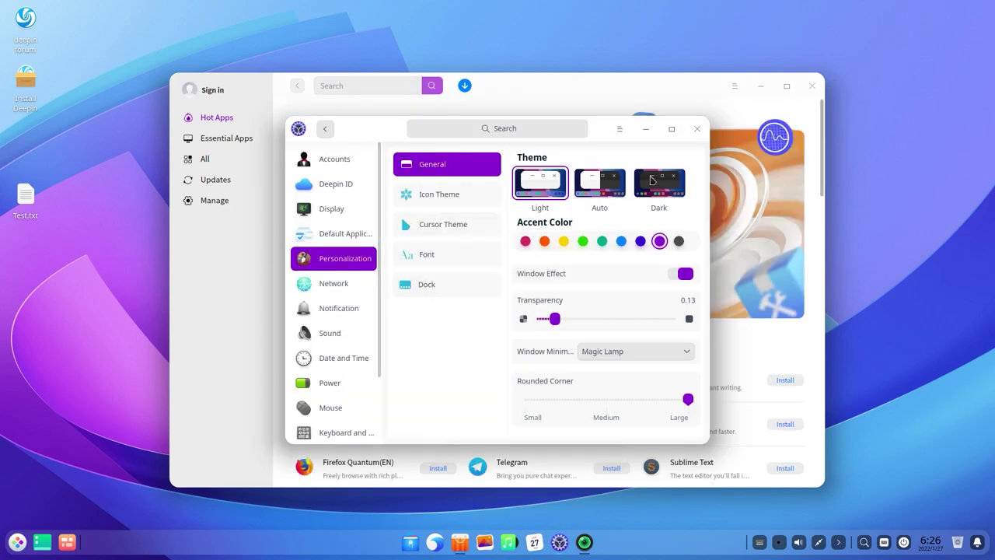
left_click(652, 180)
left_click(697, 128)
- Review the App Store's settings for desktop icons and automatic downloads, and close them without changes
left_click(733, 87)
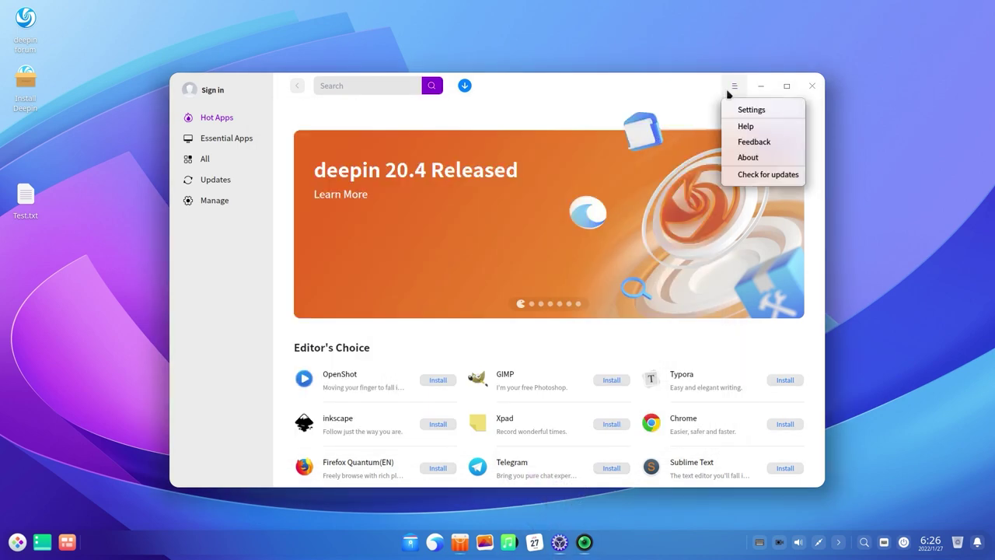
left_click(748, 110)
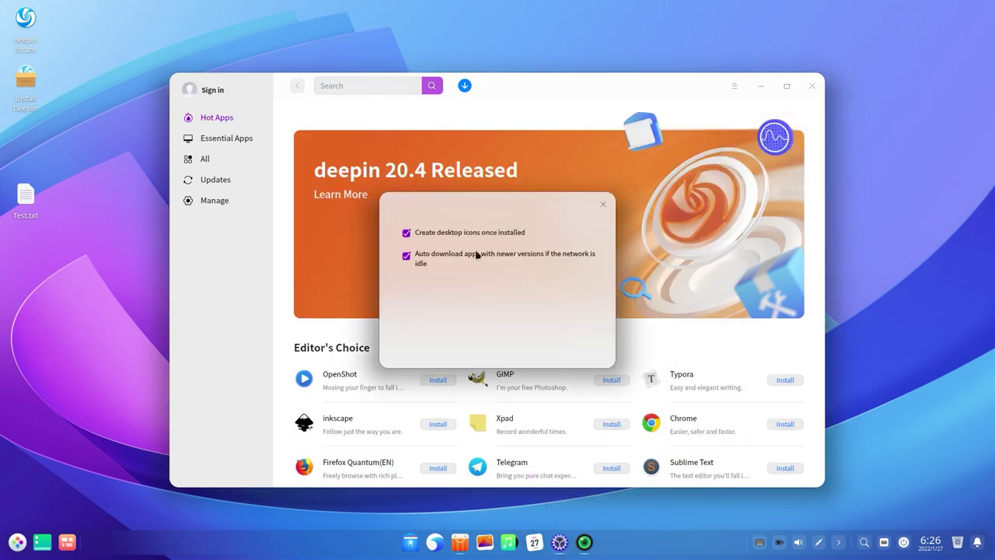
left_click_drag(572, 227, 523, 201)
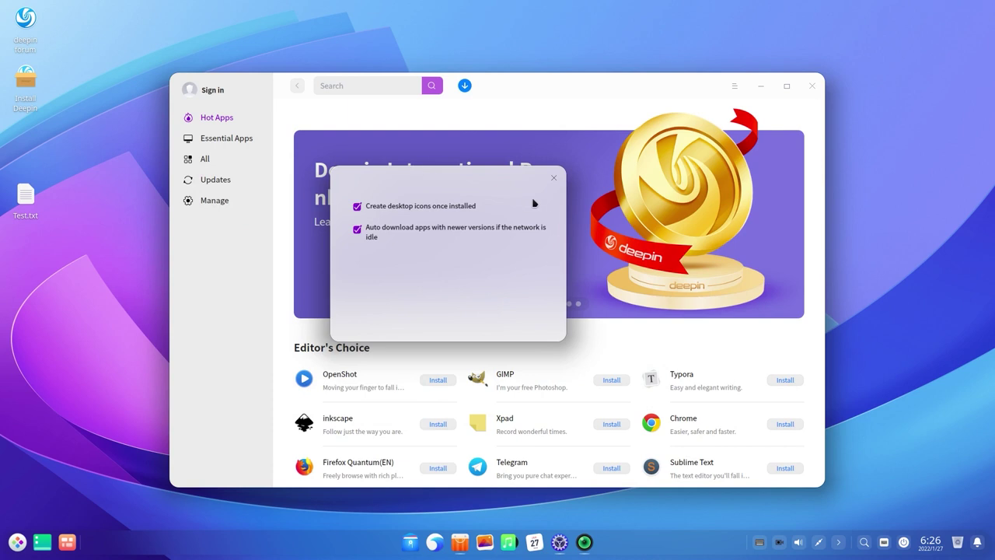
left_click(554, 178)
- Browse the App Store's Hot Apps page, check its Downloads list, and close the store
scroll(507, 233, "down", 5)
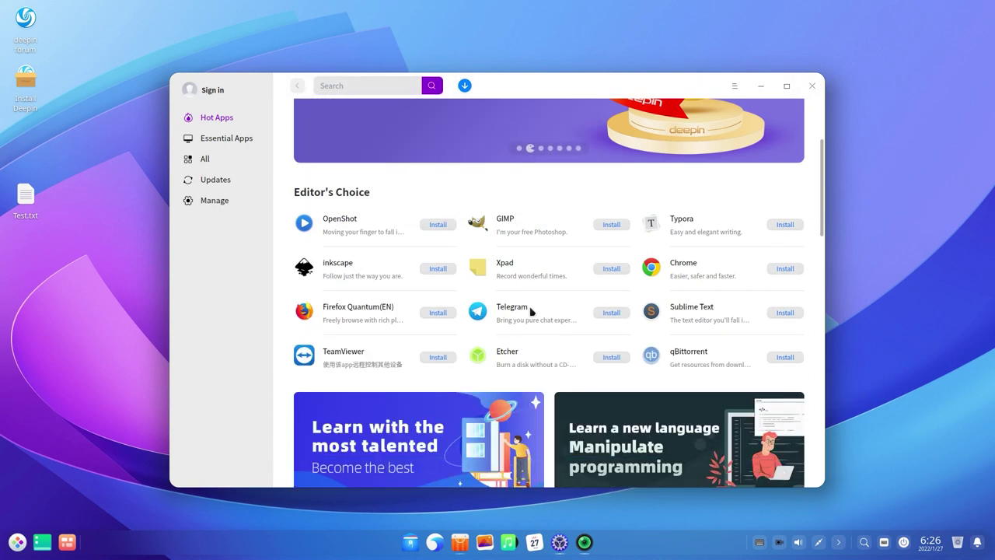
scroll(533, 312, "up", 5)
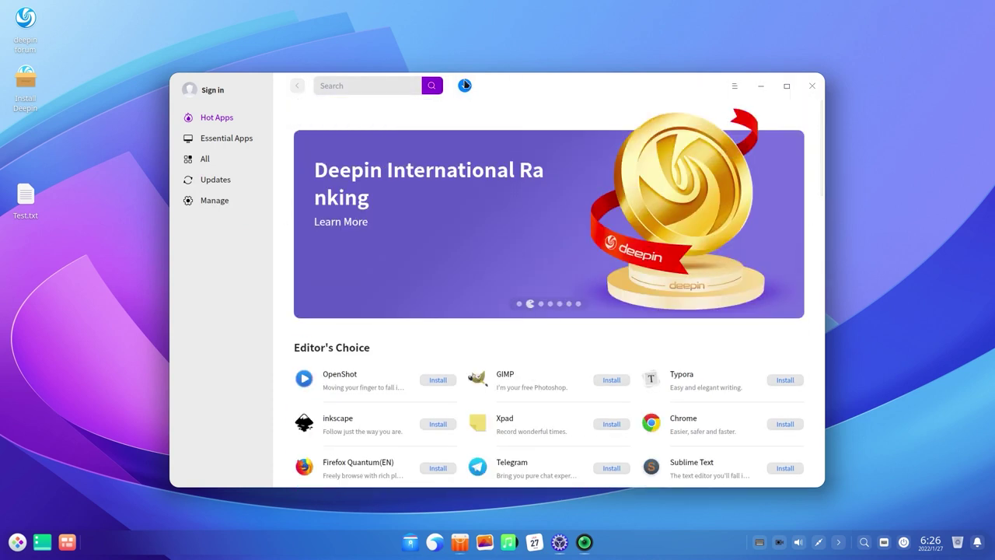
left_click(463, 86)
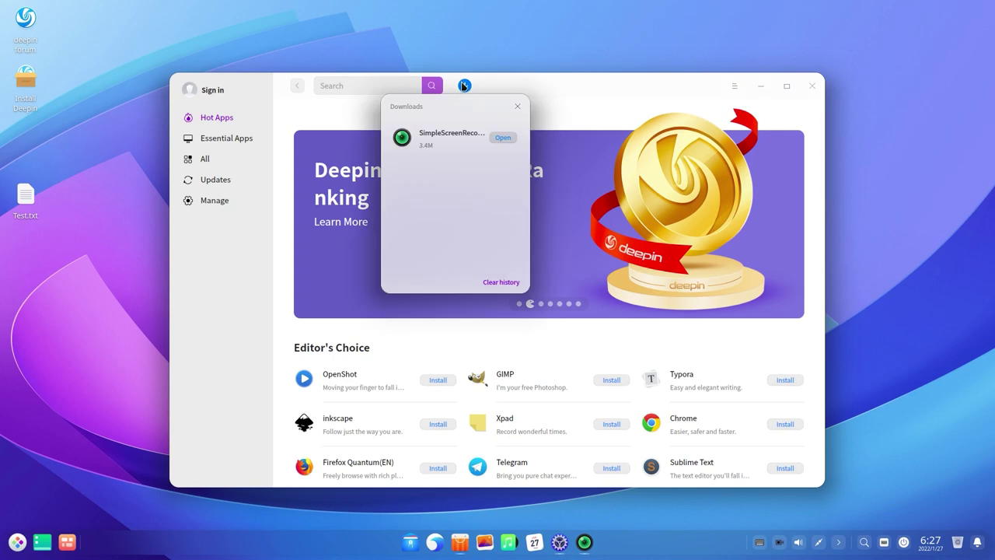
left_click(465, 86)
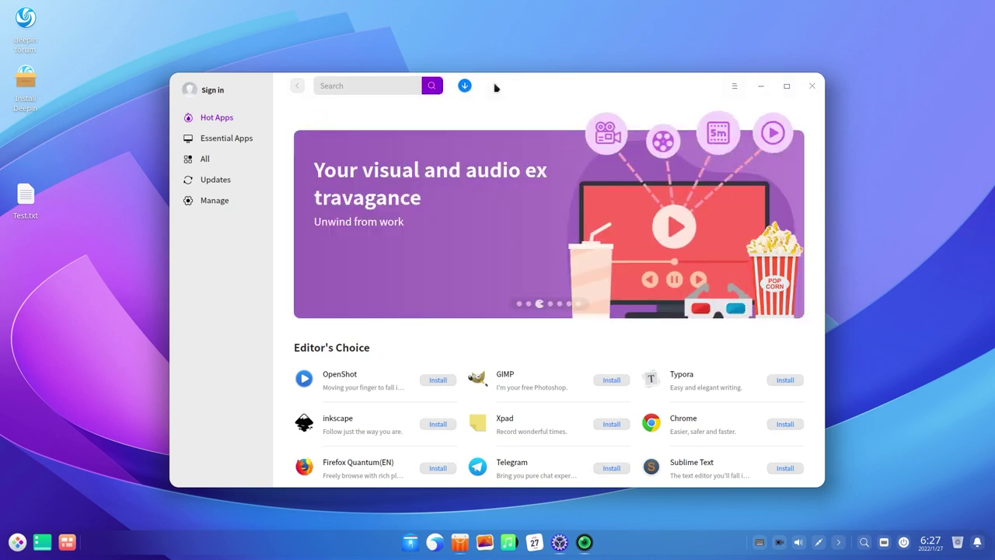
left_click(813, 86)
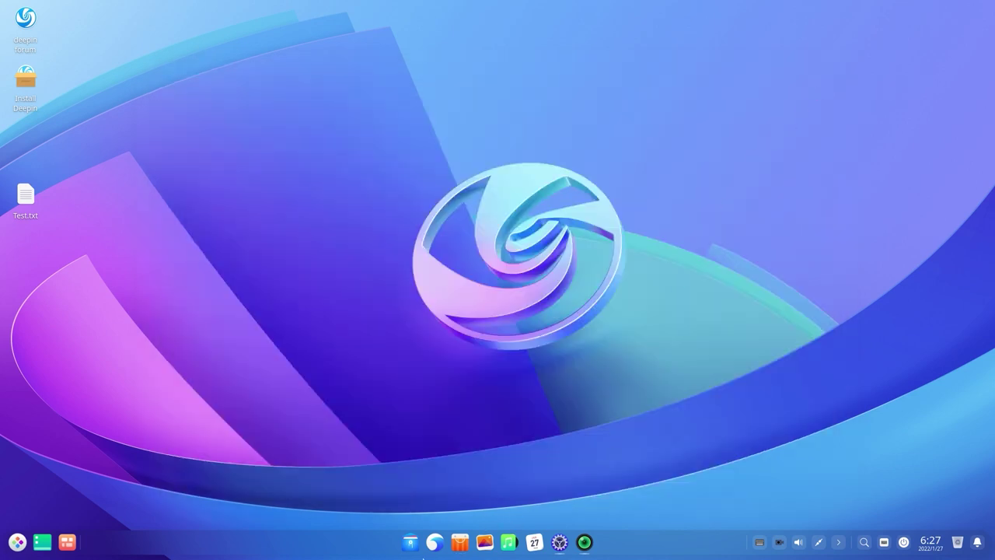
- Open the file manager, photo album, music player and calendar, and bring up the system's Personalization settings
left_click(406, 546)
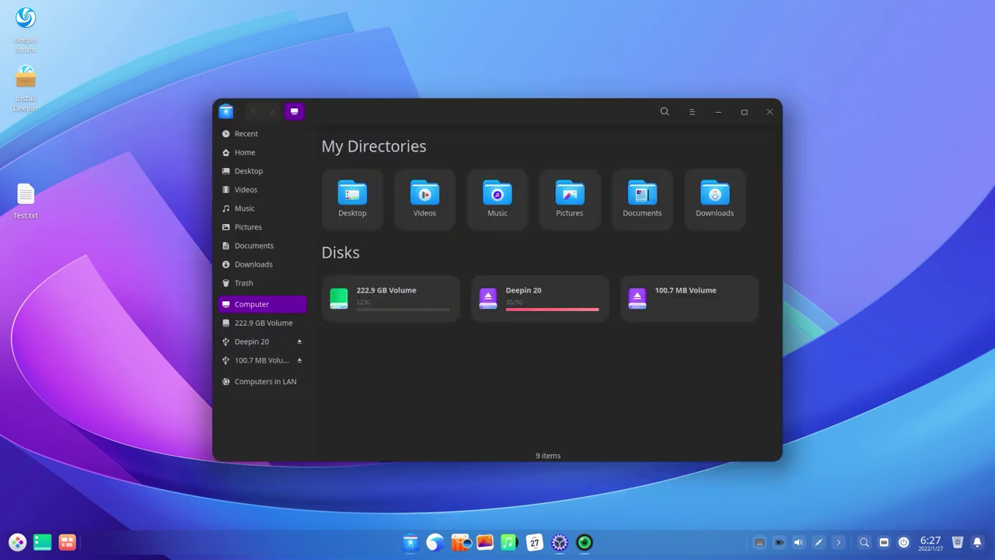
left_click(484, 542)
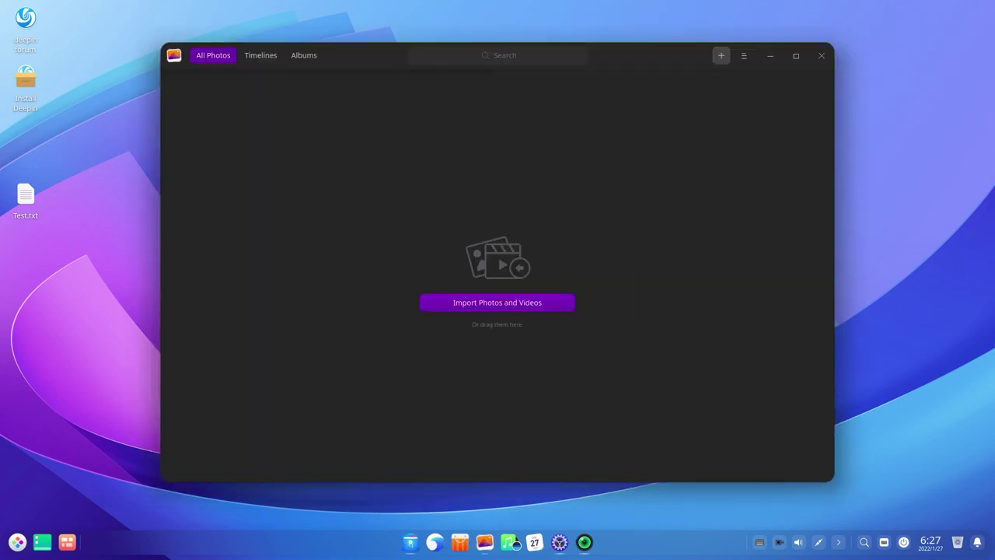
left_click(509, 542)
left_click(533, 542)
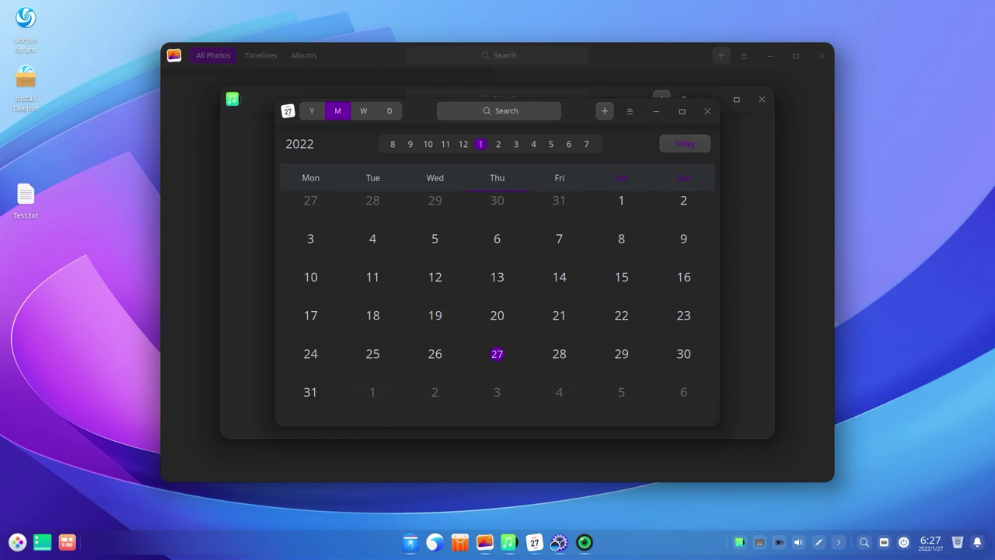
left_click(558, 547)
left_click(560, 546)
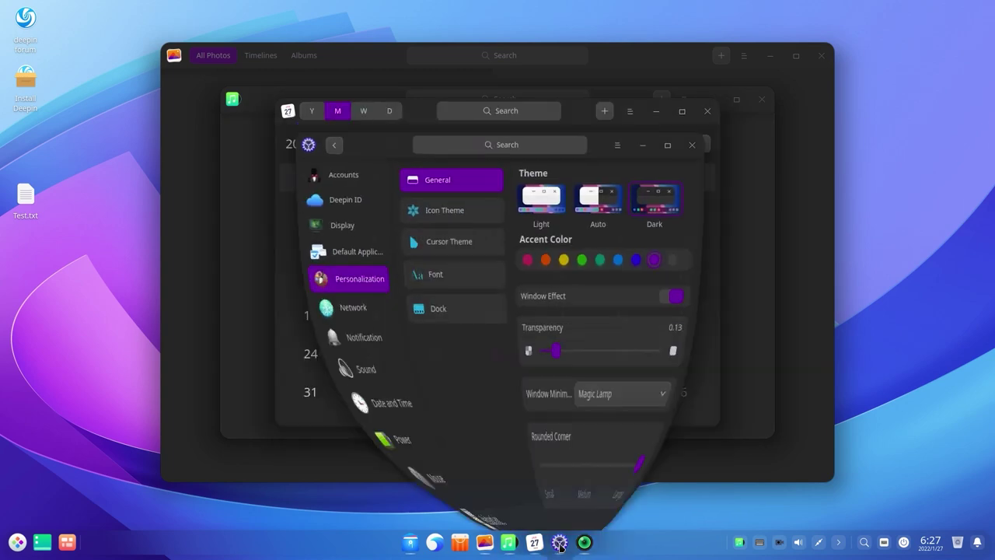
left_click(560, 547)
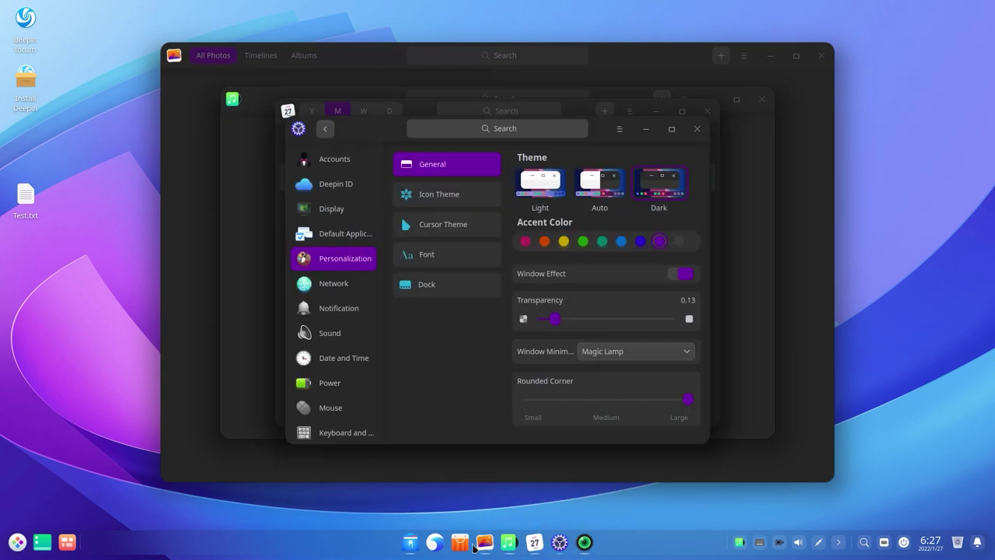
- Return to the file manager and browse the 222.9 GB, Deepin 20 and 100.7 MB volumes
left_click(410, 547)
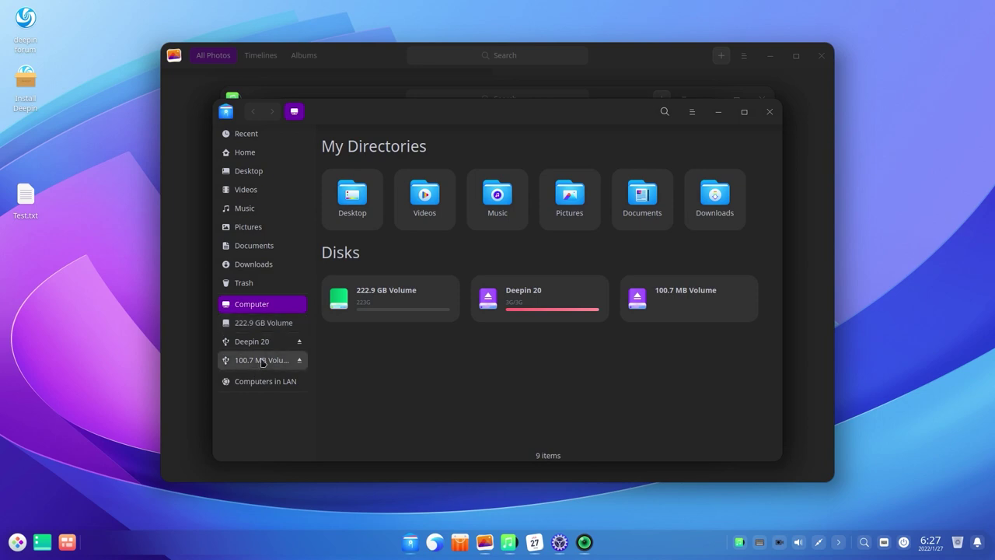
left_click(280, 324)
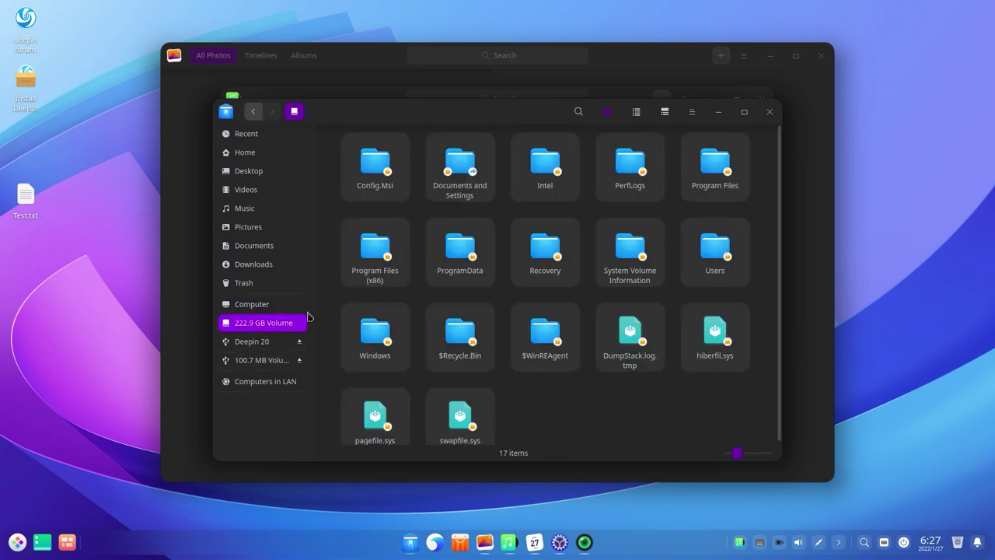
left_click(246, 343)
left_click(248, 359)
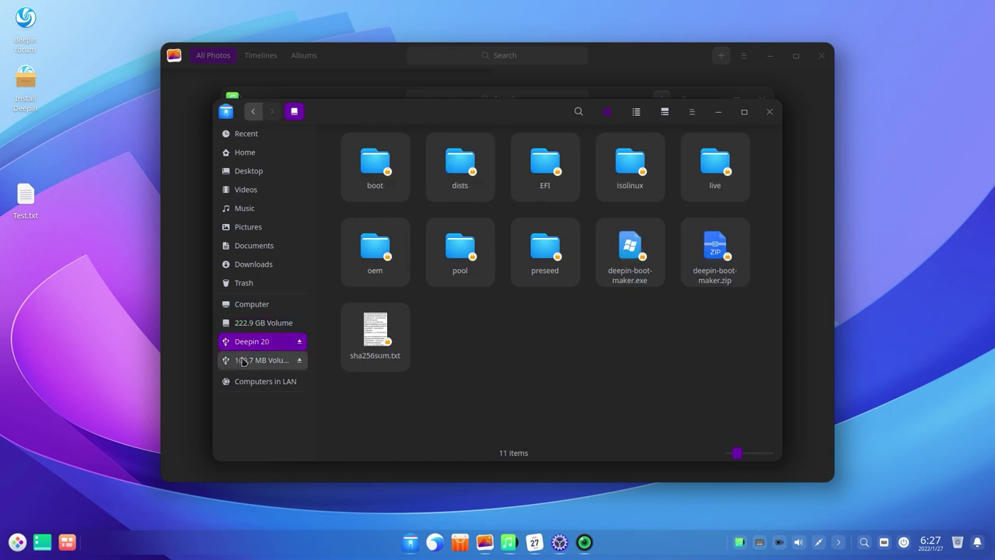